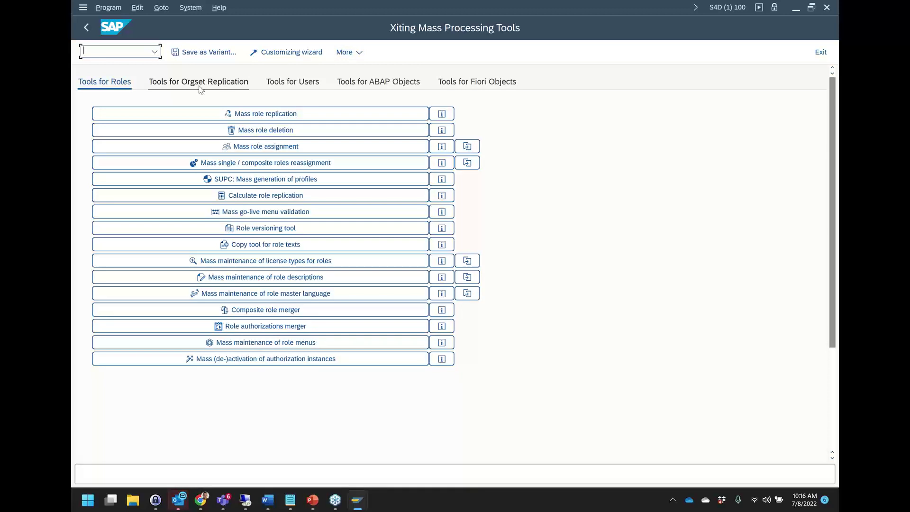
- Open the orgset maintenance from the orgset replication tools and collapse the whole orgset hierarchy
left_click(181, 85)
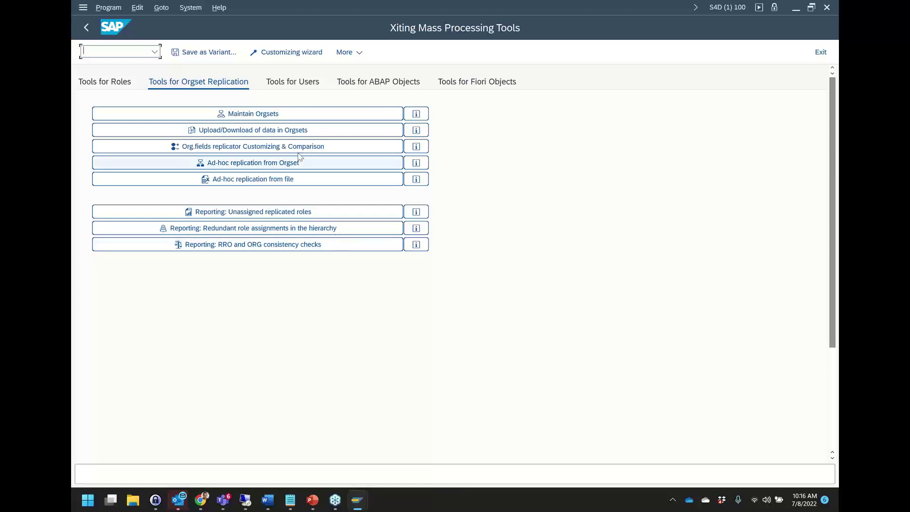
left_click(259, 118)
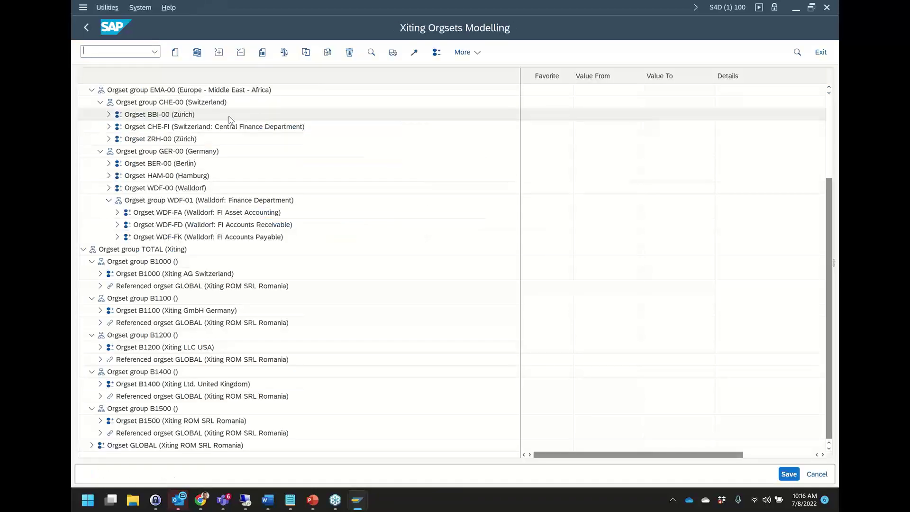
left_click(241, 53)
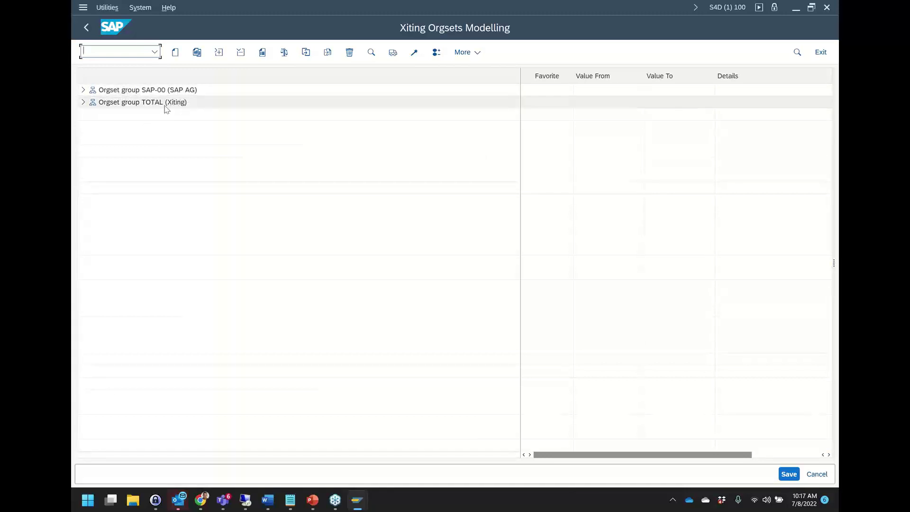
- Expand orgset group SAP-00 and review its Americas, Asia-Pacific-Japan and EMEA subgroups
left_click(84, 90)
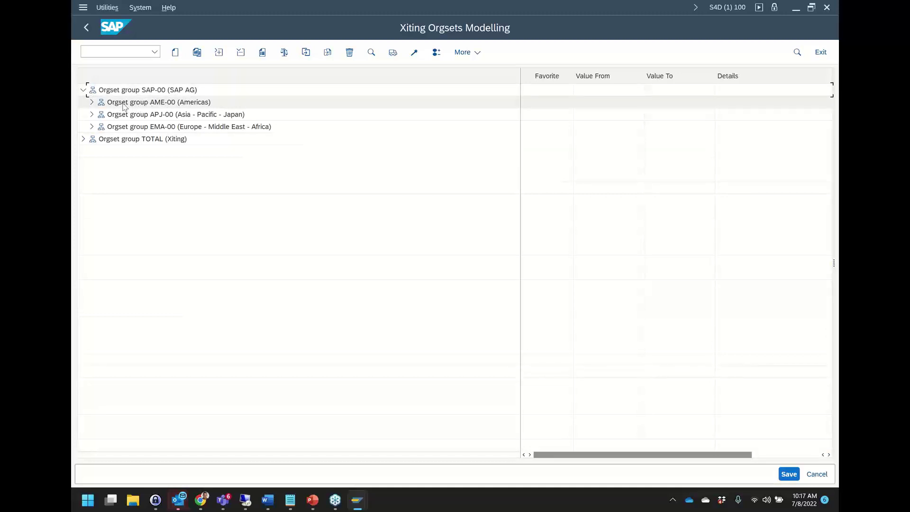
left_click(201, 103)
left_click(222, 115)
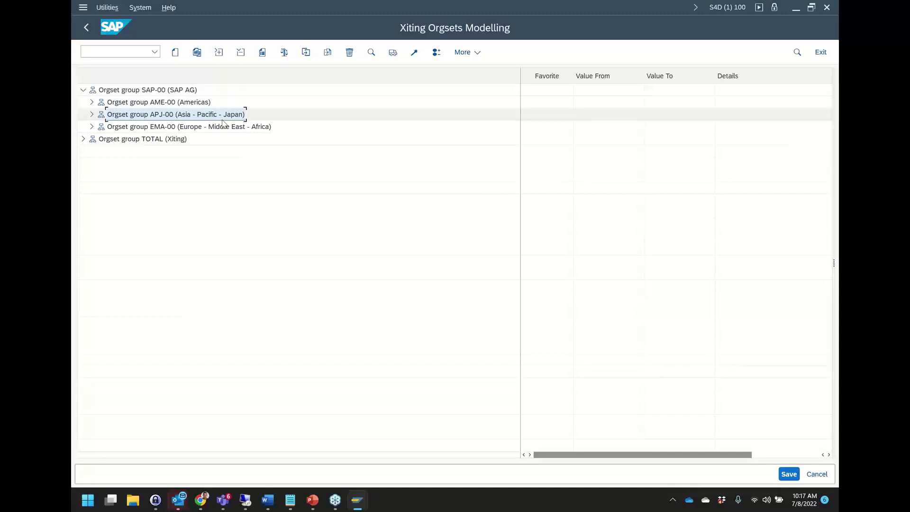
left_click(196, 129)
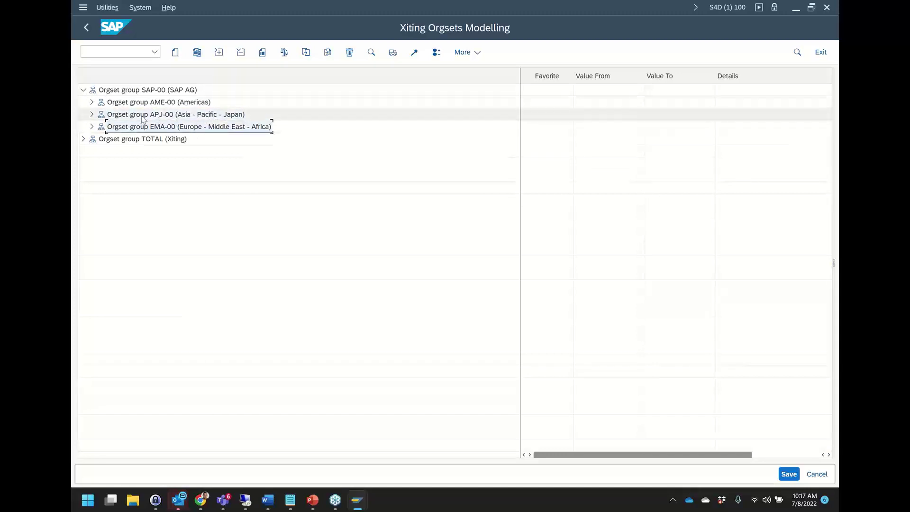
- Expand orgset groups AME-00 and USA-00 down to orgset NYC-00 (New York) to view its organizational field values
left_click(92, 102)
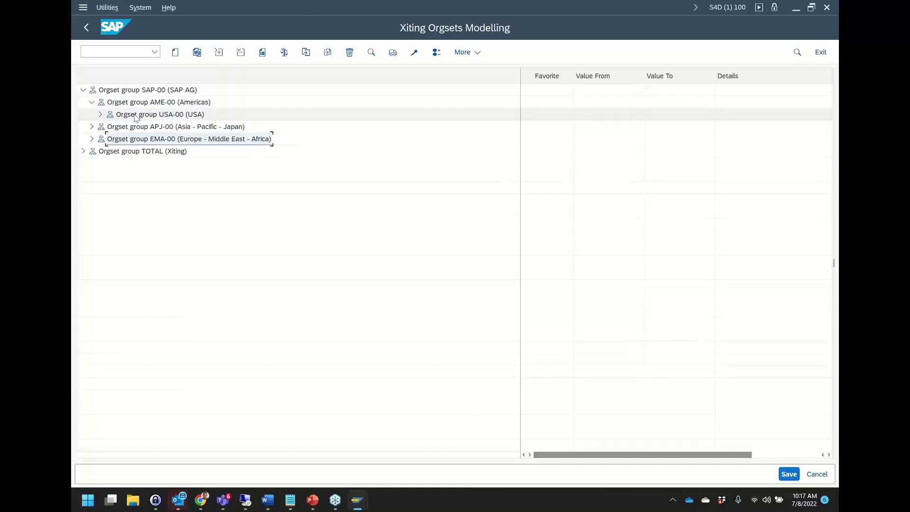
left_click(100, 115)
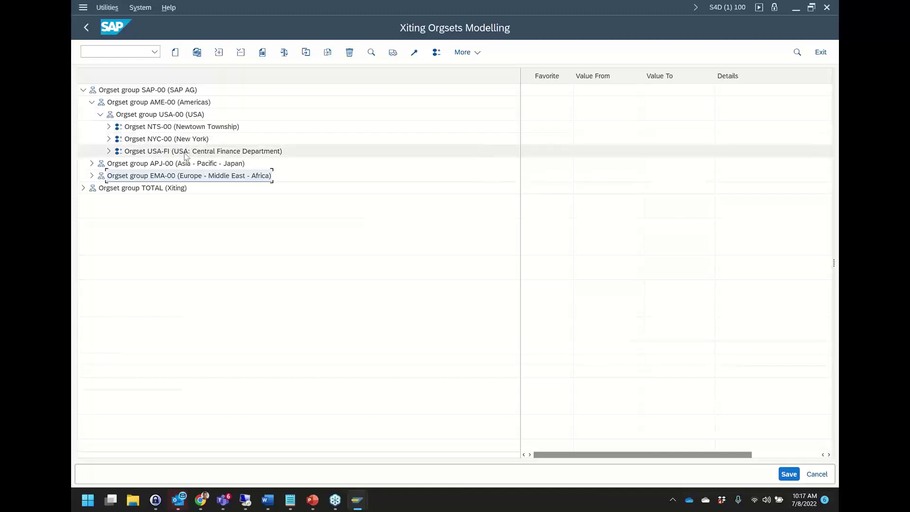
left_click(108, 139)
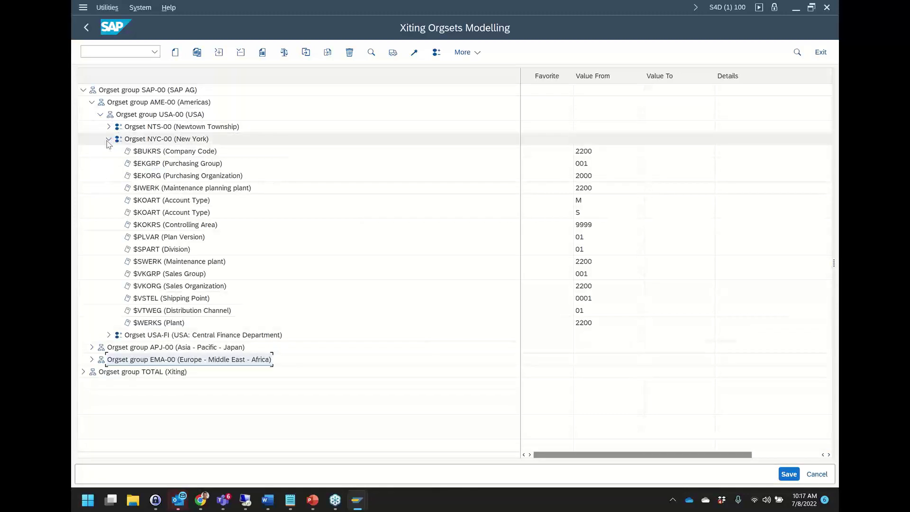
left_click(171, 141)
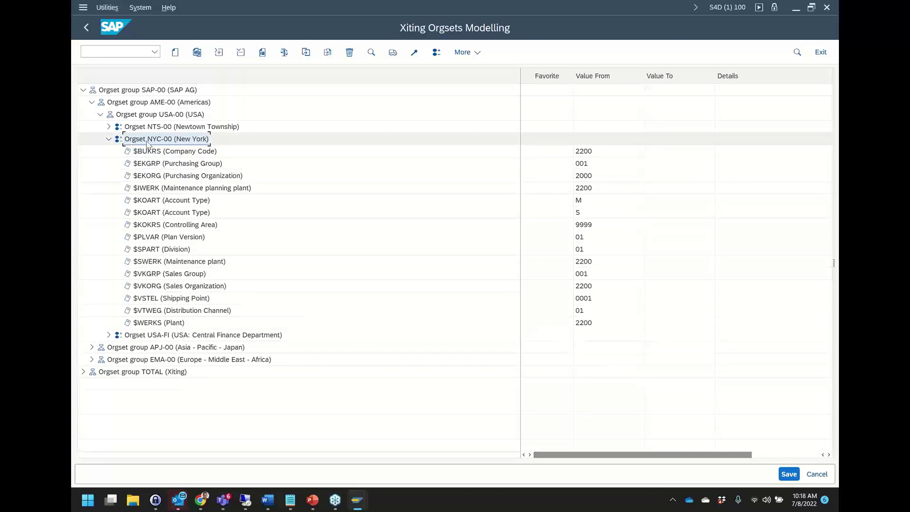
- Trace the parent groups USA-00, AME-00 and SAP-00 above orgset NYC-00, and check that orgset's company code field
left_click(135, 117)
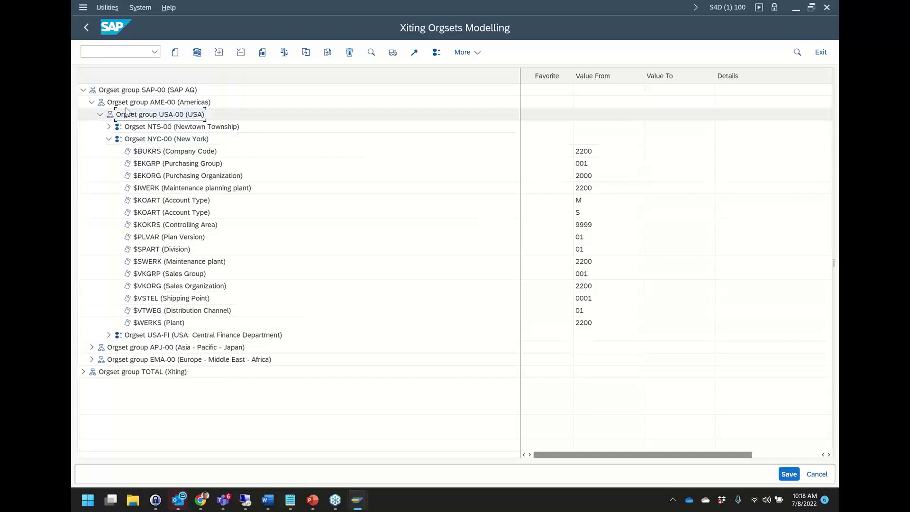
left_click(126, 108)
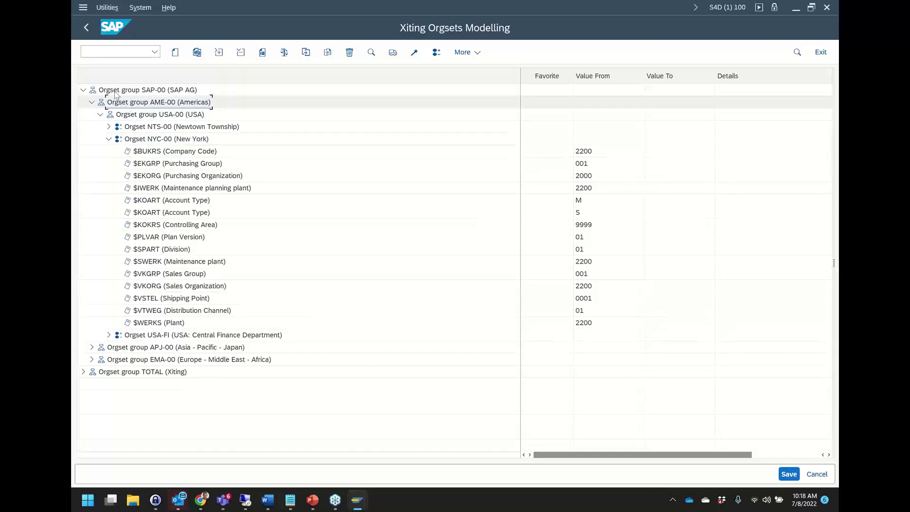
left_click(114, 92)
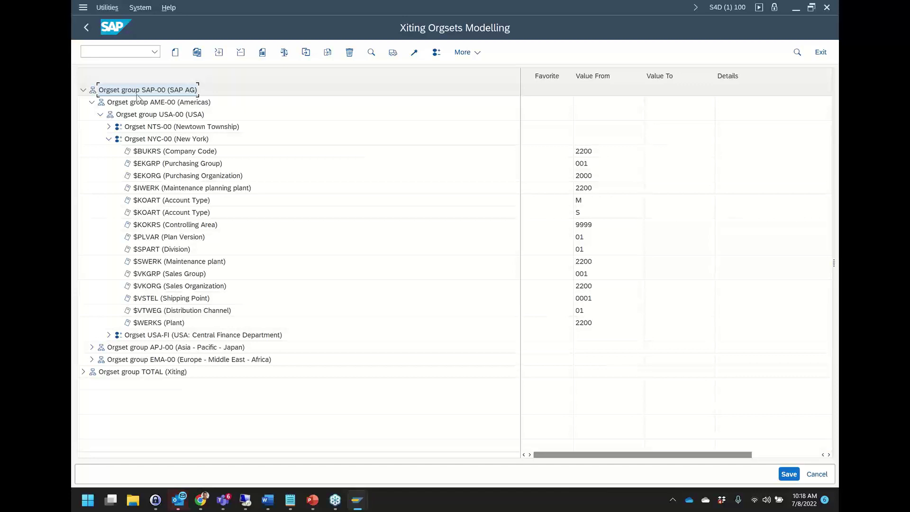
left_click(139, 139)
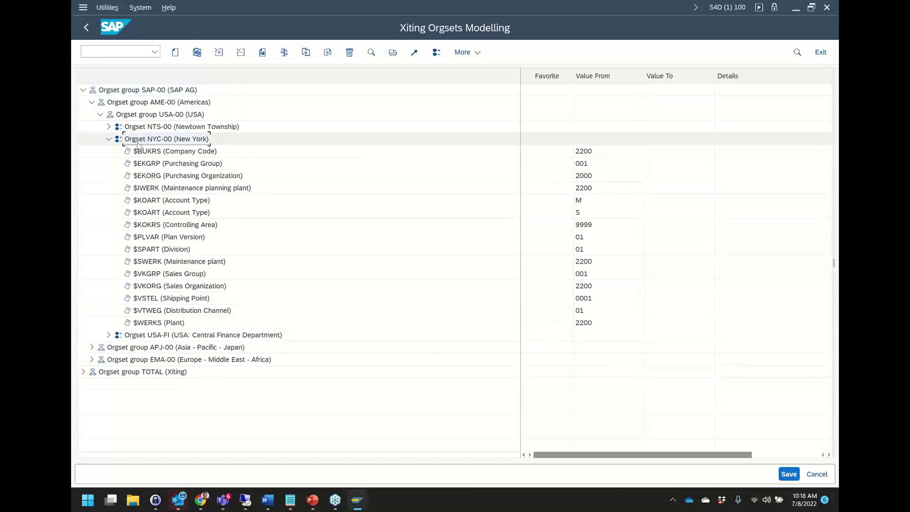
left_click(174, 151)
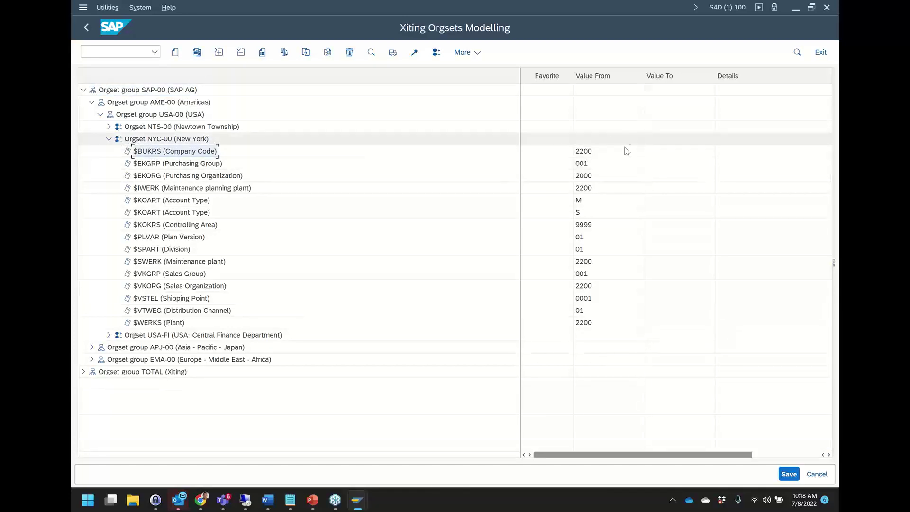
- Inspect the company code of orgset NTS-00 (Newtown Township) under group USA-00, and collapse the orgset again
left_click(109, 126)
left_click(583, 140)
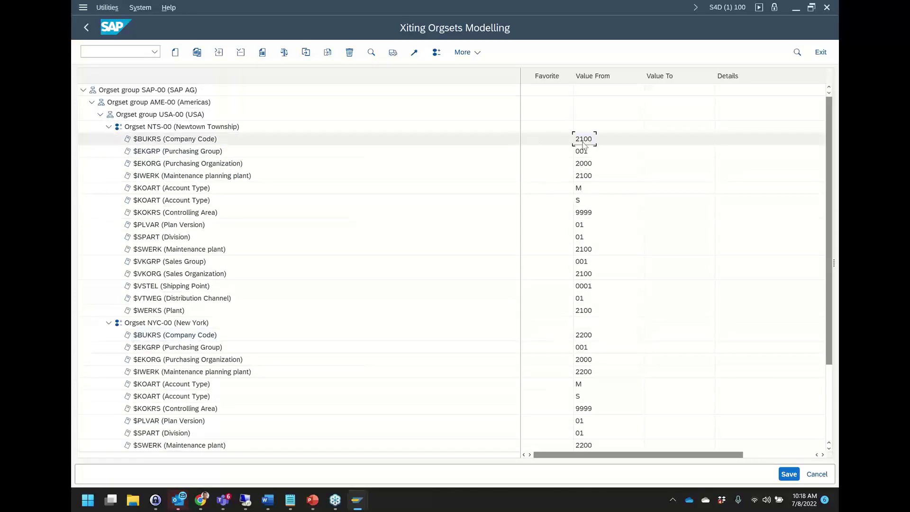
left_click(141, 115)
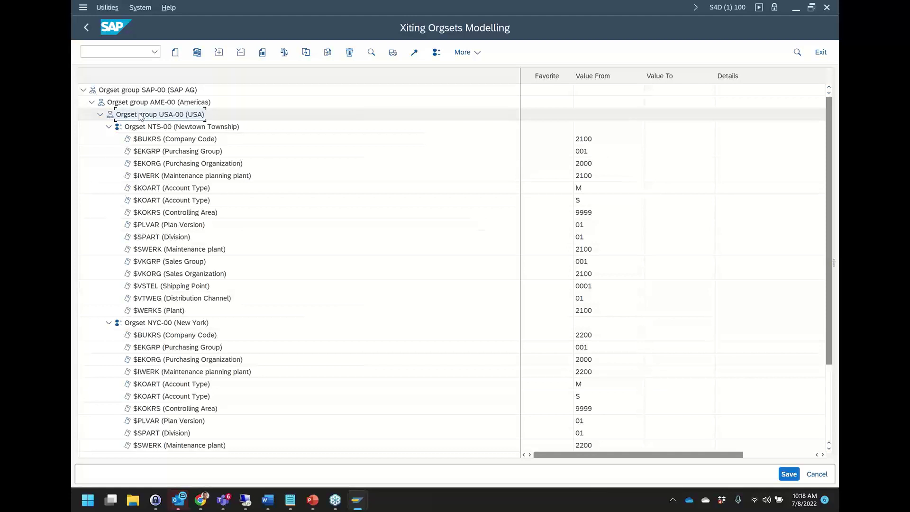
left_click(108, 126)
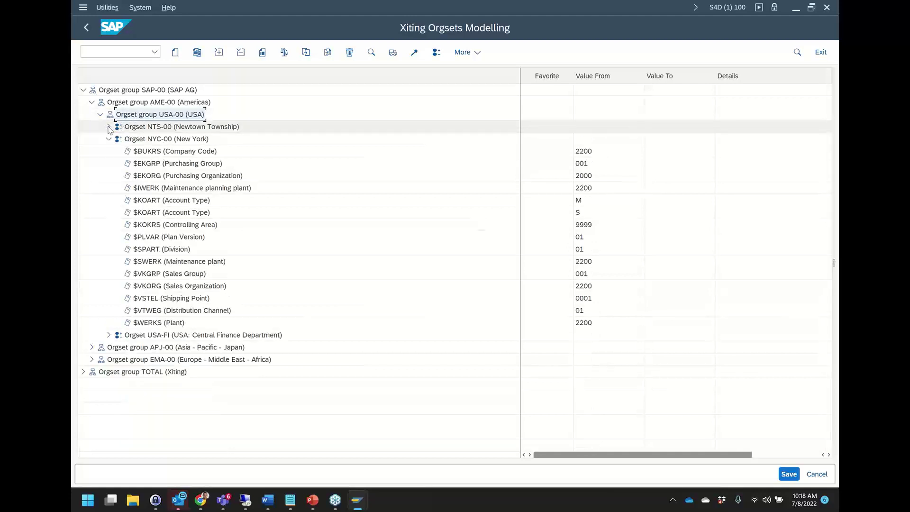
- Collapse orgset NYC-00, check the company codes of the central finance orgset USA-FI, and collapse that orgset too
left_click(109, 139)
left_click(108, 151)
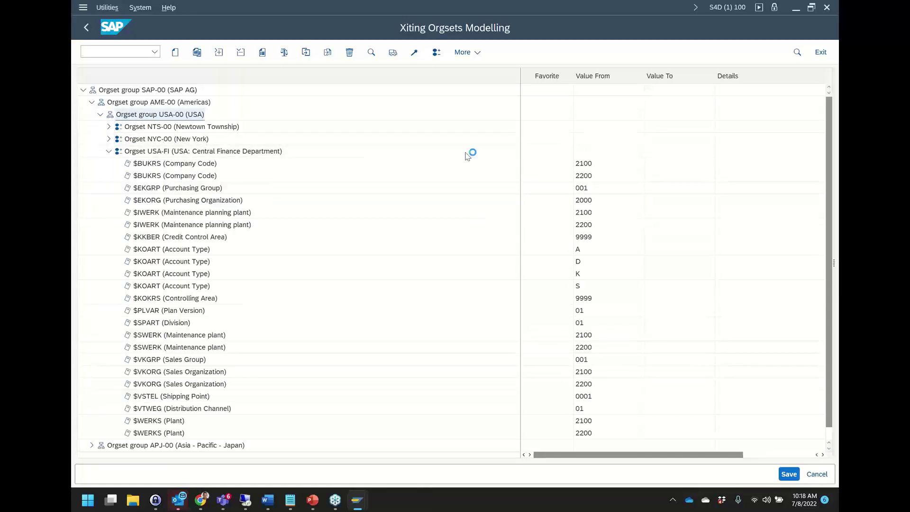
left_click(591, 175)
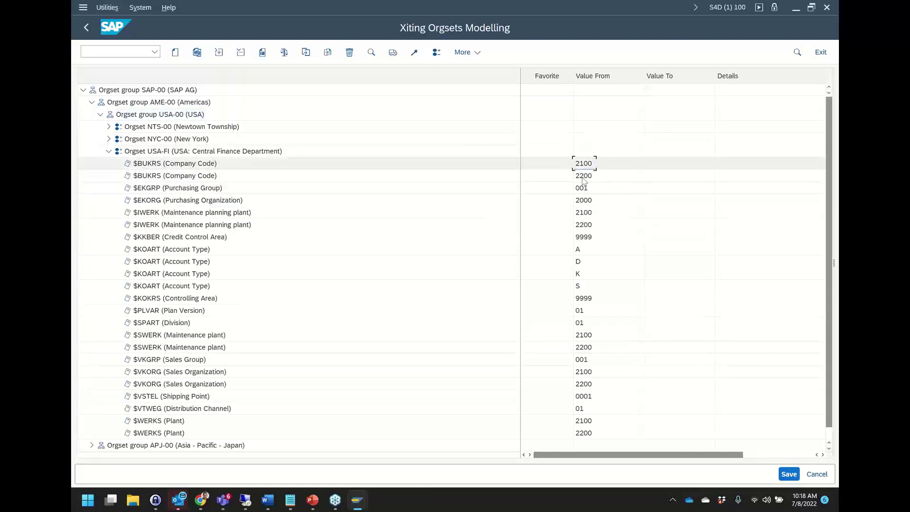
left_click(584, 163)
left_click(108, 151)
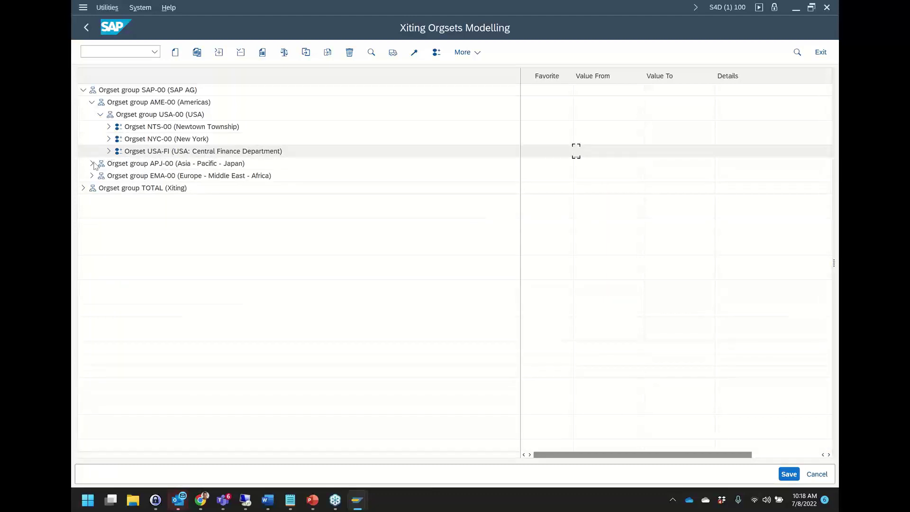
- Expand orgset groups APJ-00 and EMA-00, plus CHE-00 (Switzerland), to view their subgroups and orgsets
left_click(92, 163)
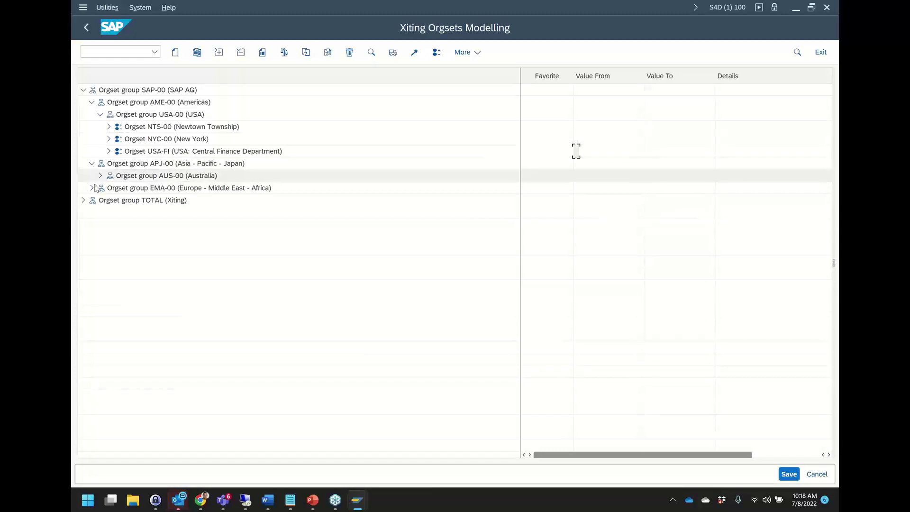
left_click(92, 187)
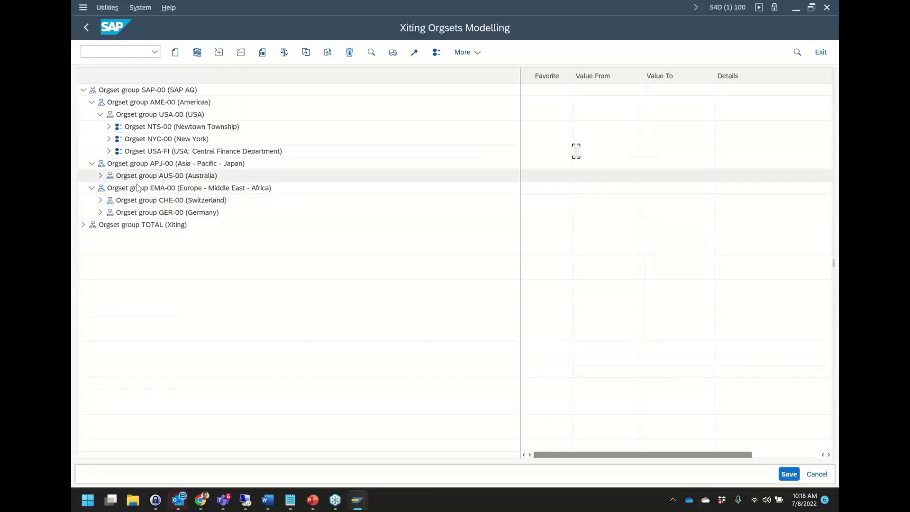
left_click(100, 200)
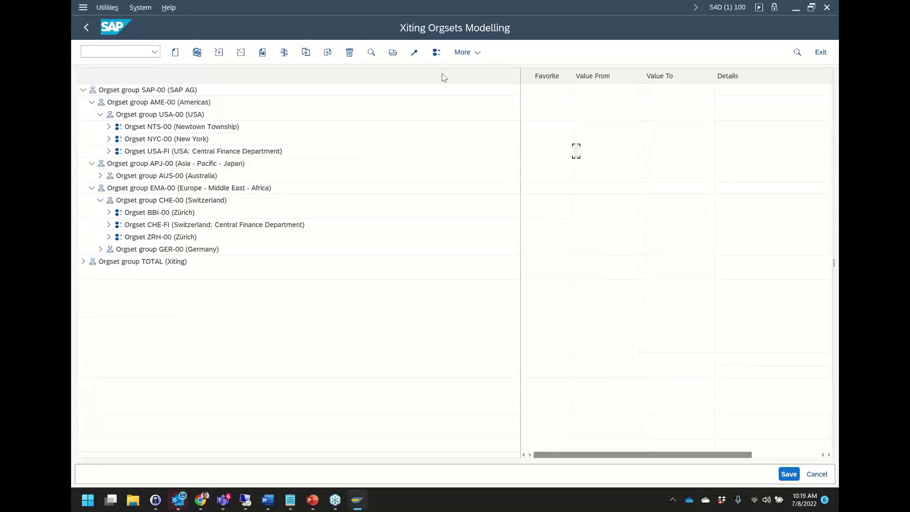
- Open the role replicator for orgsets and narrow the Role and Description columns so the status columns fit
left_click(437, 53)
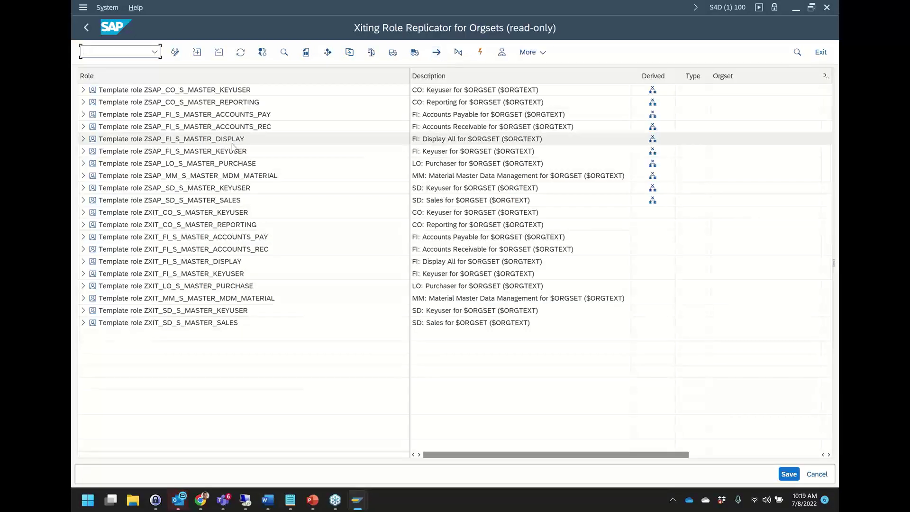
left_click_drag(412, 81, 284, 93)
left_click_drag(505, 78, 336, 90)
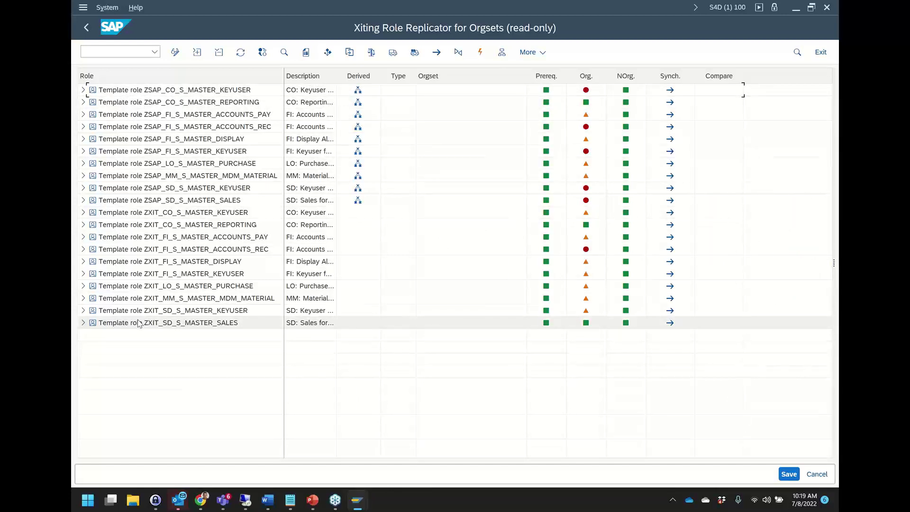
- Expand template role ZSAP_CO_S_MASTER_KEYUSER and examine the orgset type and assigned orgset of its derived roles
left_click(148, 91)
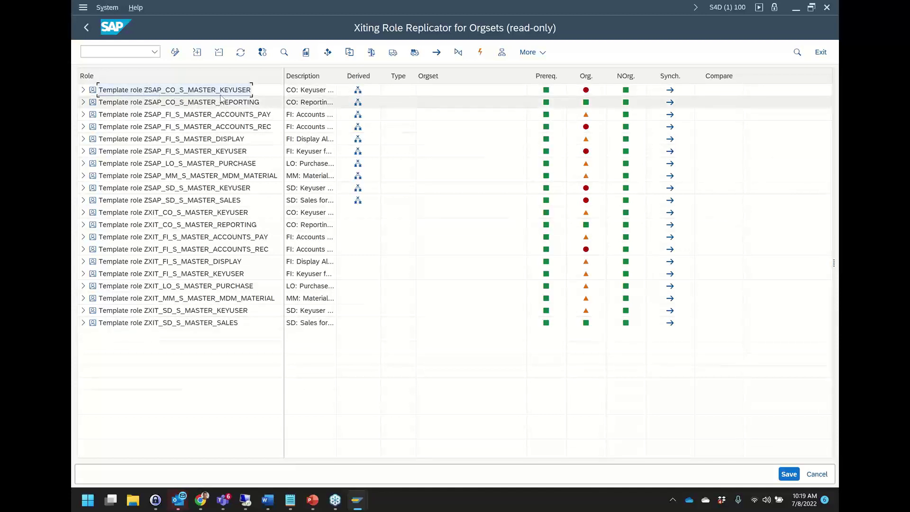
left_click(83, 90)
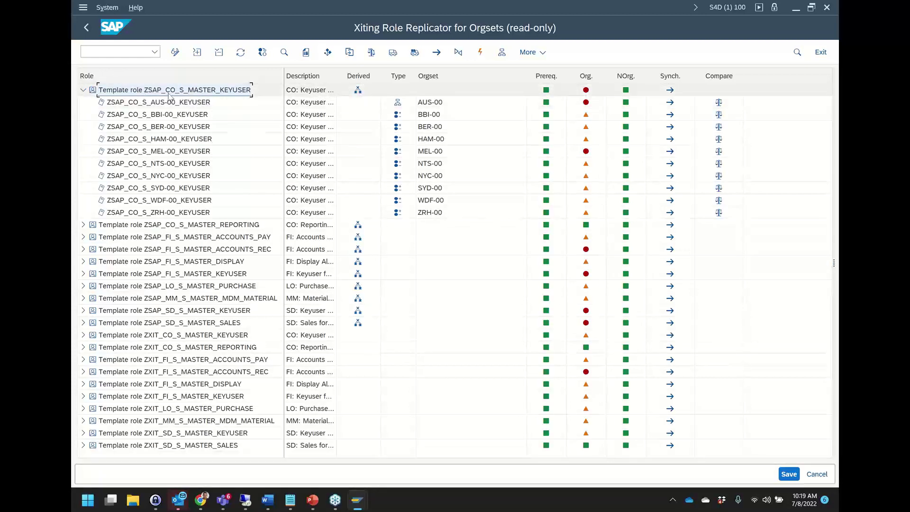
left_click(145, 104)
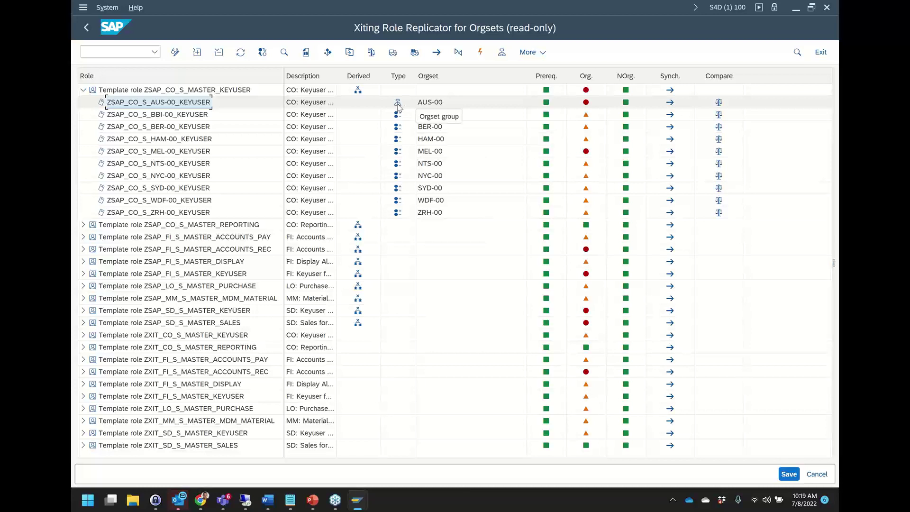
left_click(443, 106)
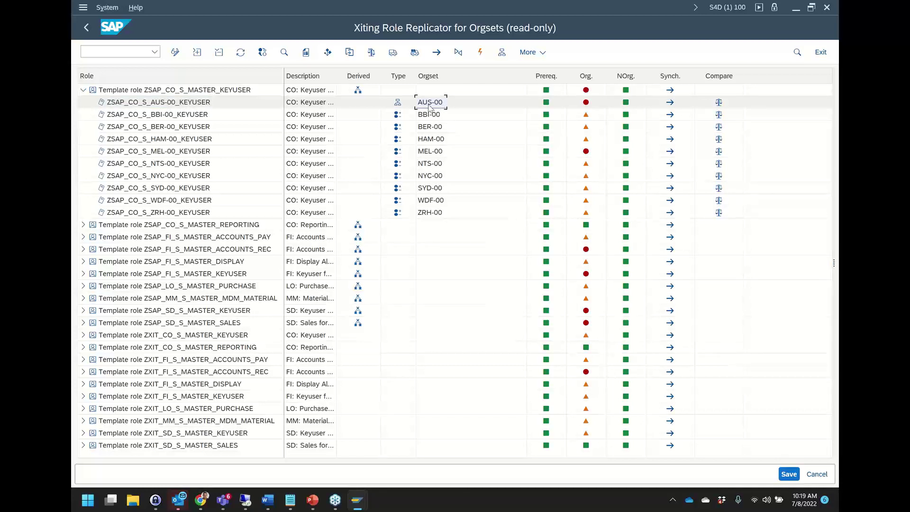
left_click(190, 114)
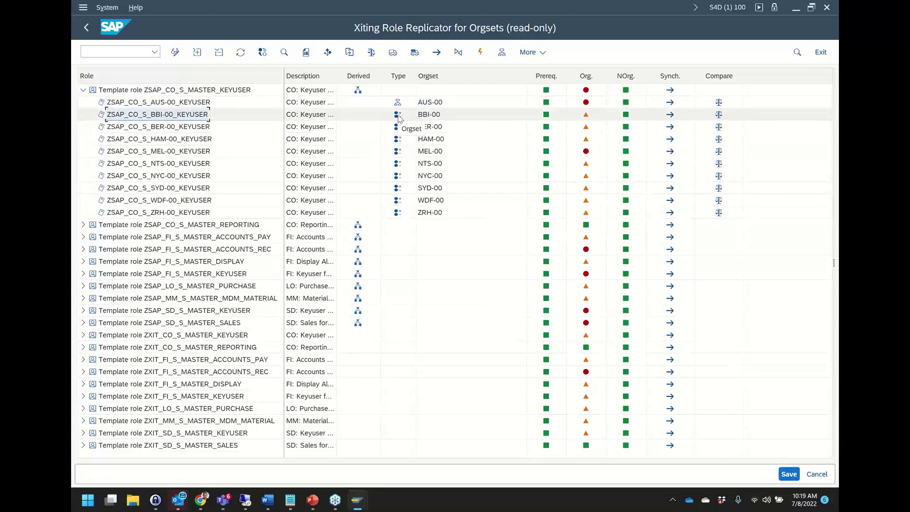
left_click(435, 189)
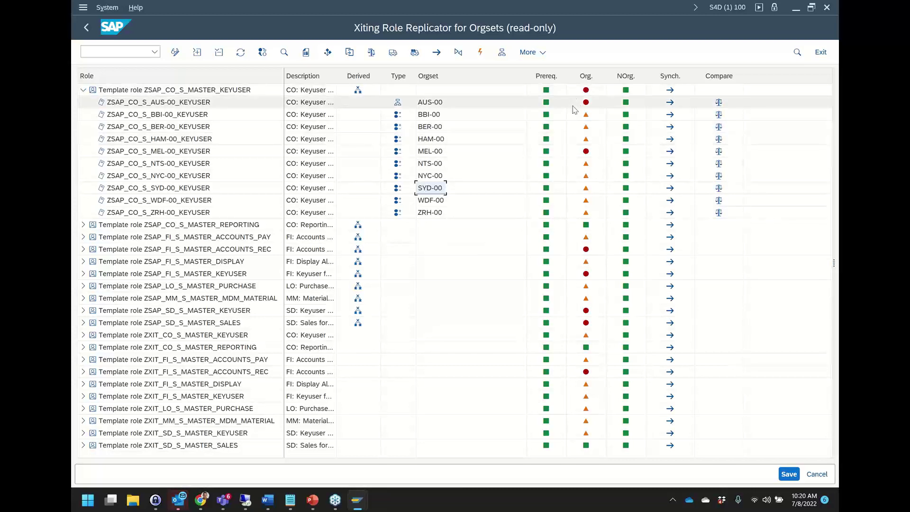
- Check the organizational status indicators and expand template role ZSAP_CO_S_MASTER_REPORTING to view its derived roles
mouse_move(574, 109)
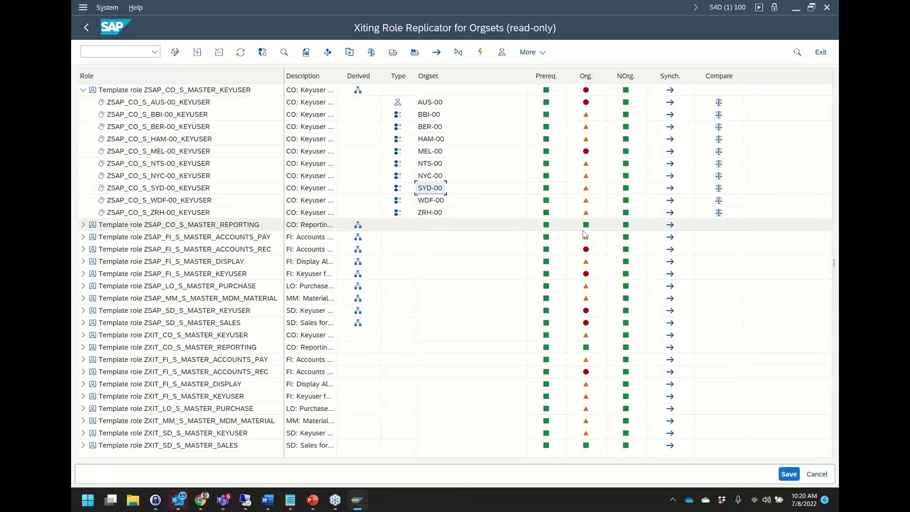
mouse_move(584, 234)
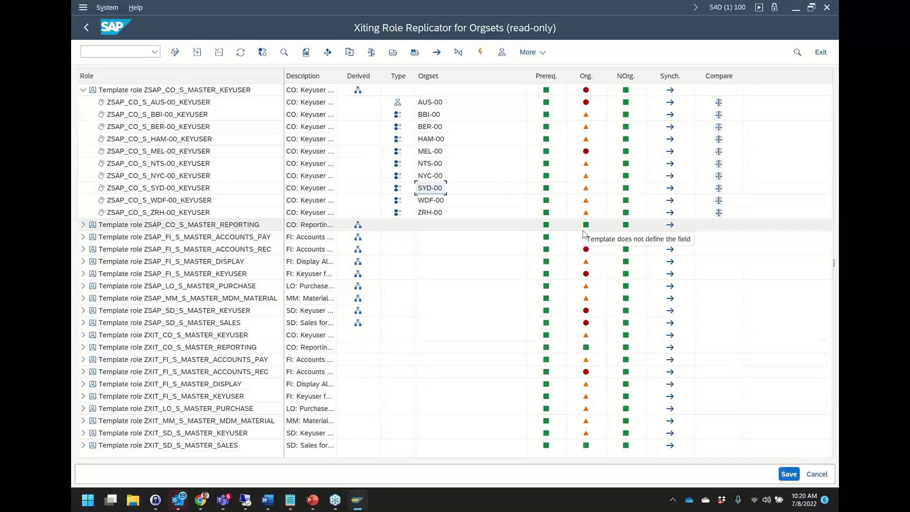
left_click(83, 226)
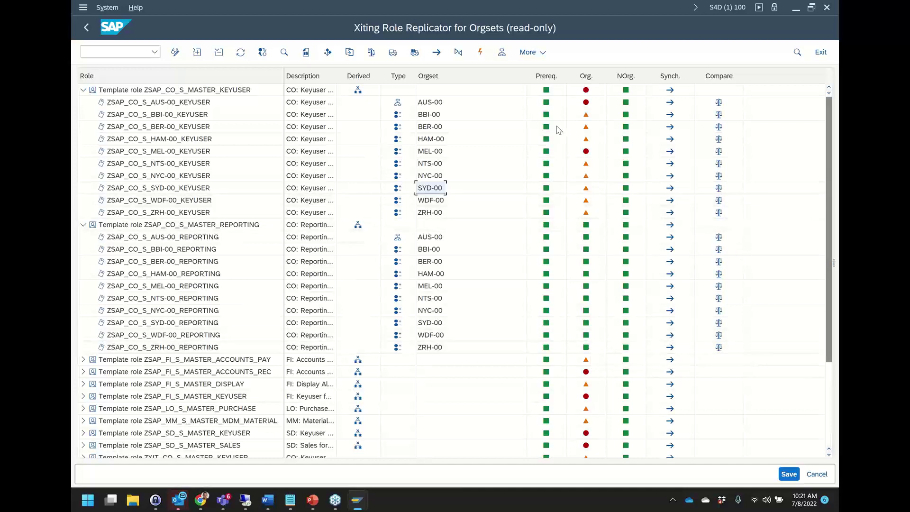
- Check the organizational status of the AUS-00 and MEL-00 keyuser roles and open the org field comparison for ZSAP_CO_S_MEL-00_KEYUSER
left_click(590, 104)
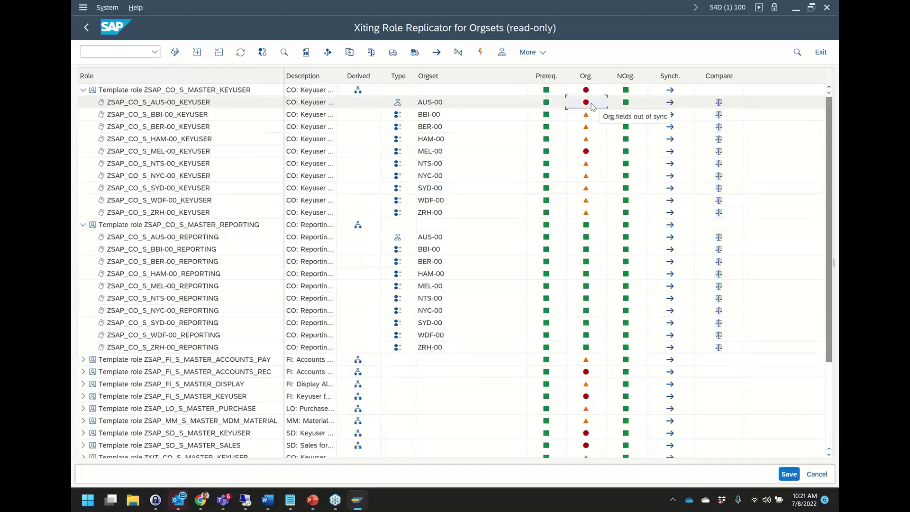
left_click(582, 152)
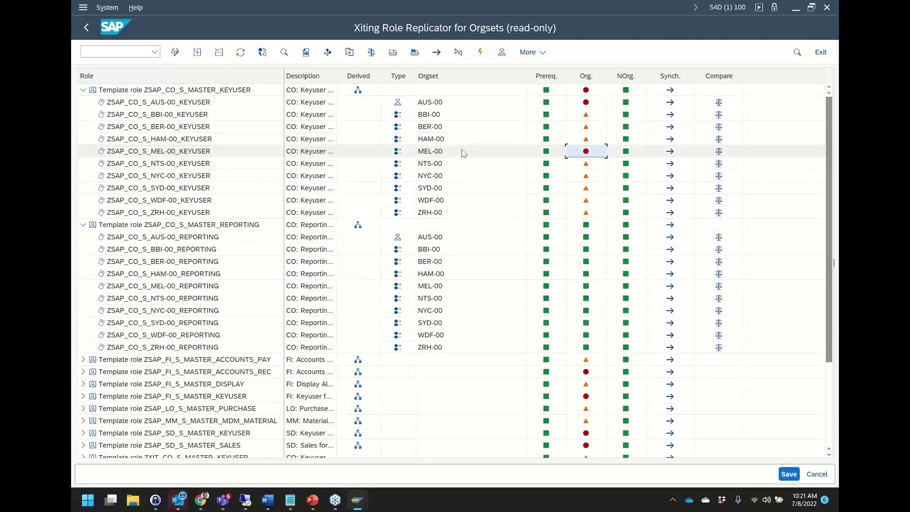
left_click(718, 152)
double_click(718, 152)
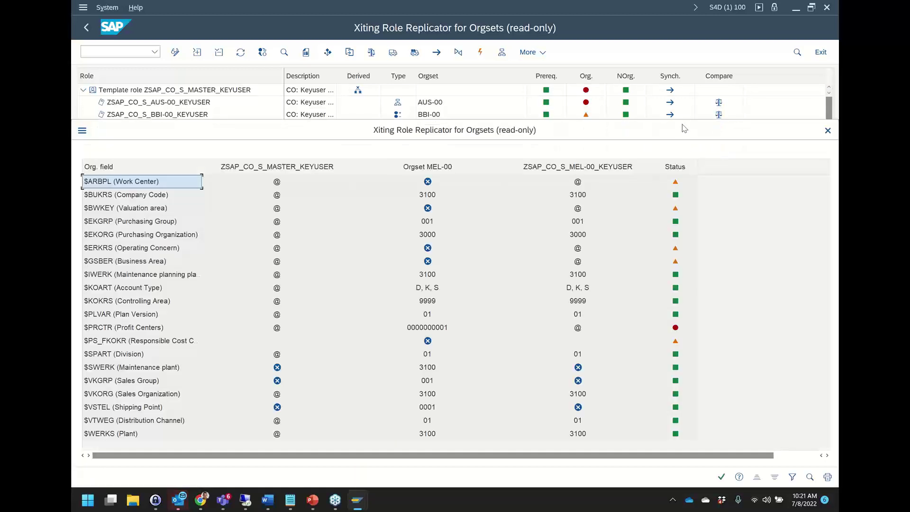
left_click_drag(682, 135, 686, 87)
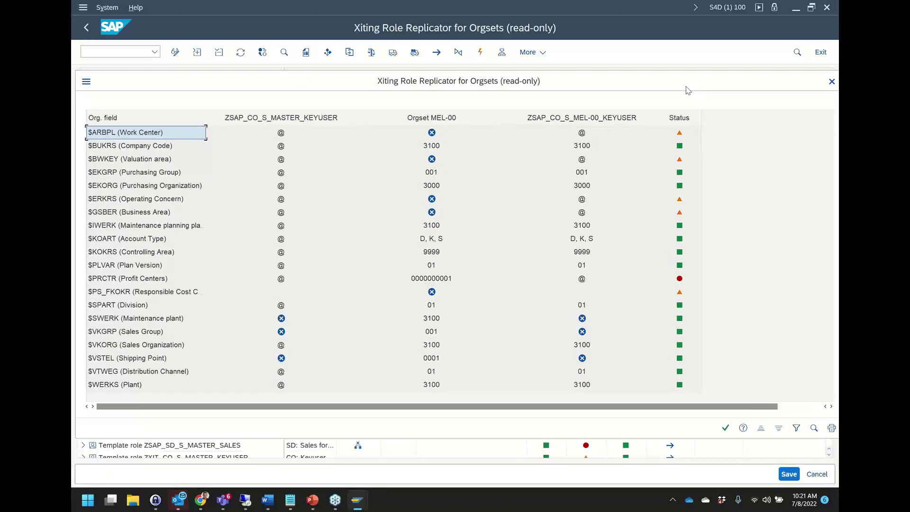
- Compare the values of the template role, orgset MEL-00 and derived role, examine the $PRCTR (Profit Centers) row, and close the comparison
left_click(272, 118)
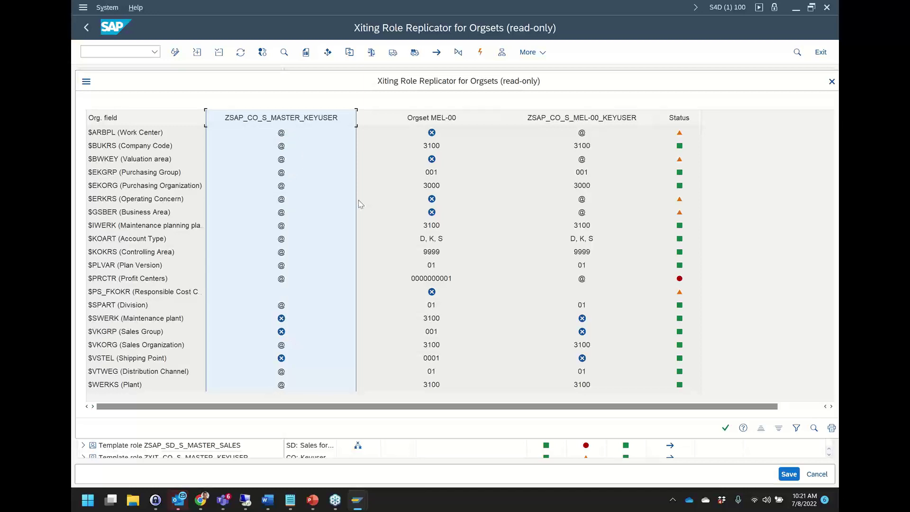
left_click(460, 120)
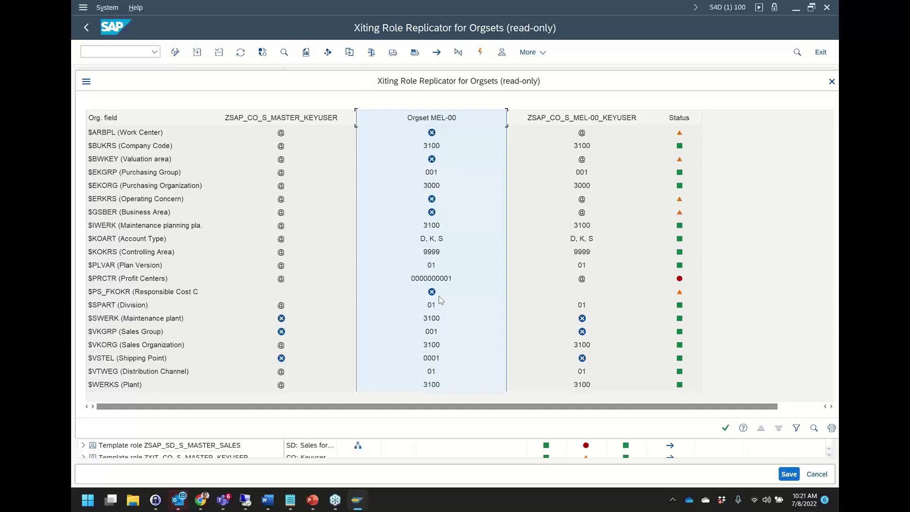
left_click(638, 122)
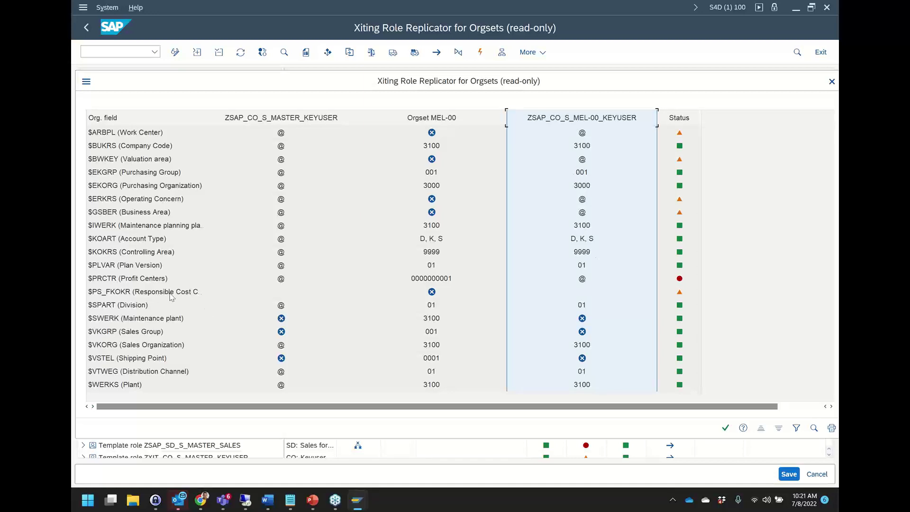
left_click(150, 277)
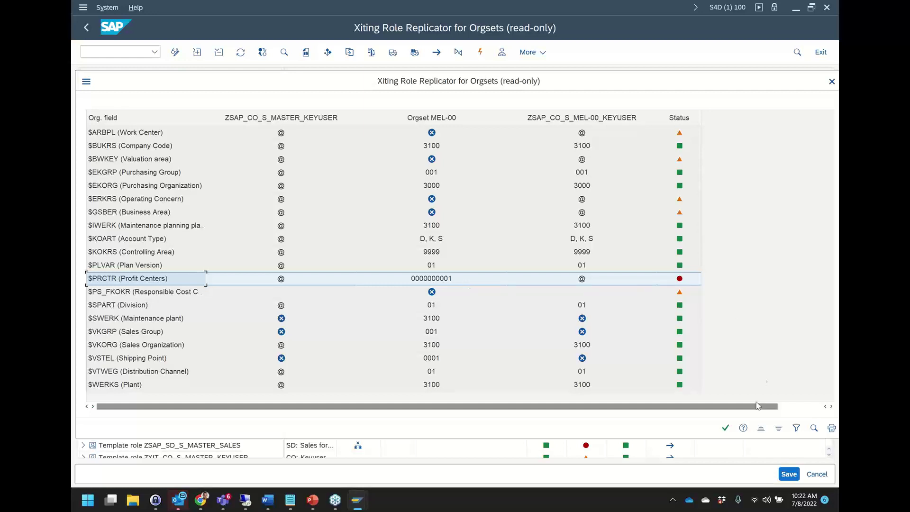
left_click(725, 428)
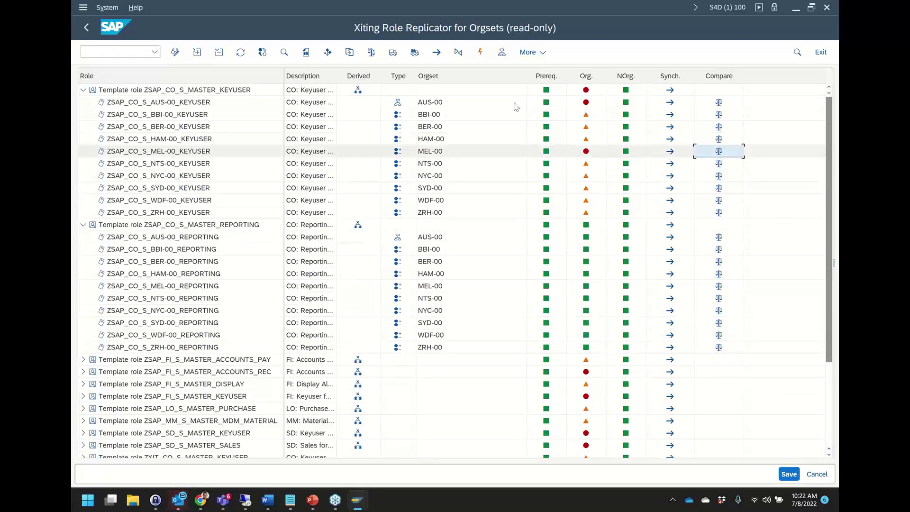
- Compare the org fields of ZSAP_CO_S_AUS-00_KEYUSER with orgset group AUS-00, examining the $PRCTR (Profit Centers) status, and close the comparison
left_click(720, 105)
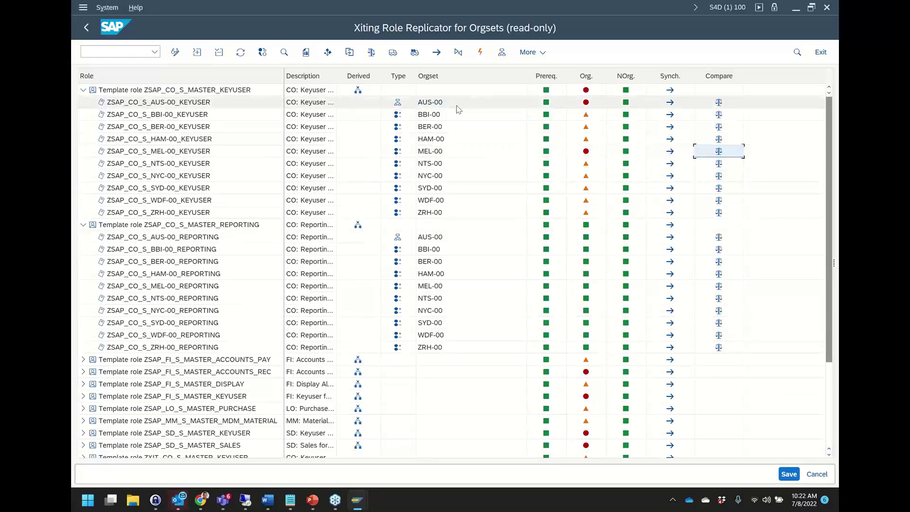
left_click(719, 103)
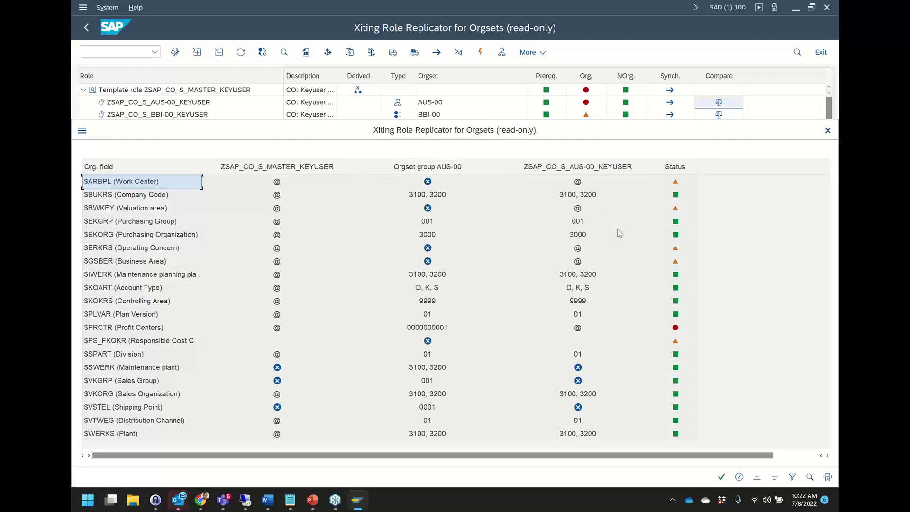
left_click(679, 331)
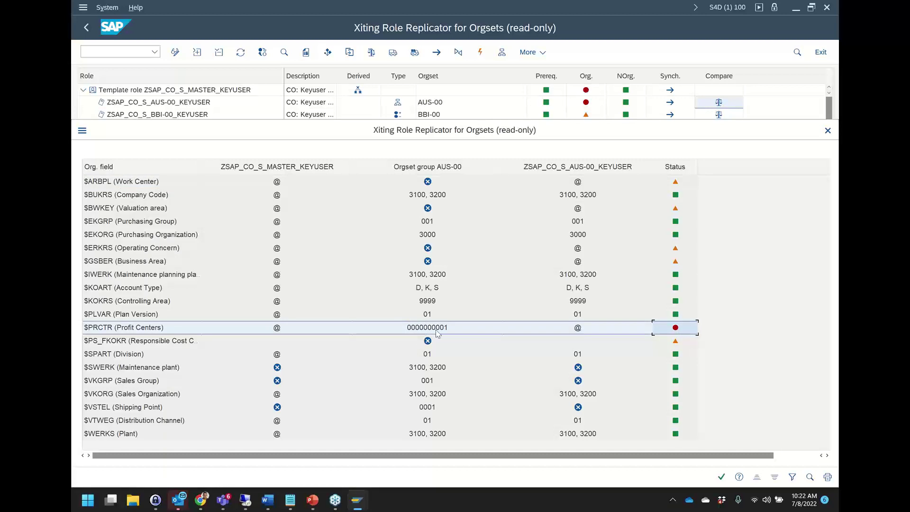
left_click(826, 132)
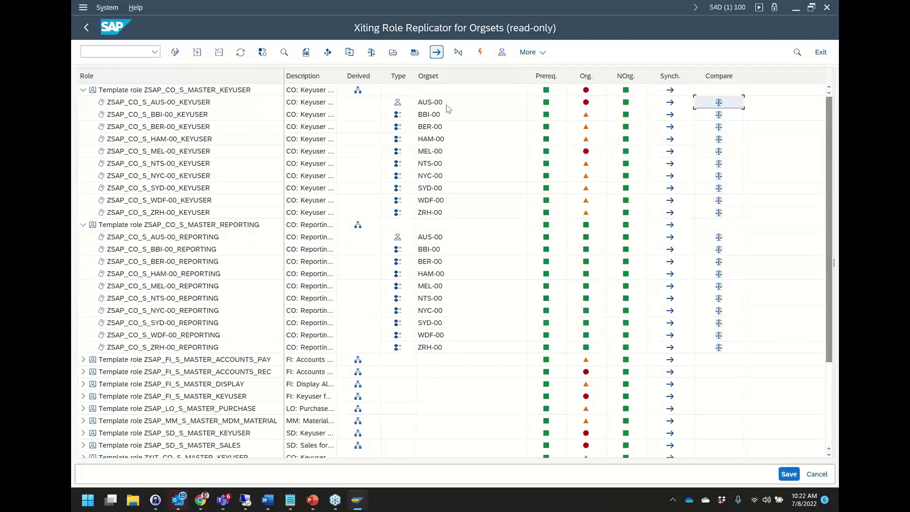
- Replicate derived role ZSAP_CO_S_MEL-00_KEYUSER, toggling the option to write replicated objects into a transport automatically, and close the replication messages
left_click(669, 153)
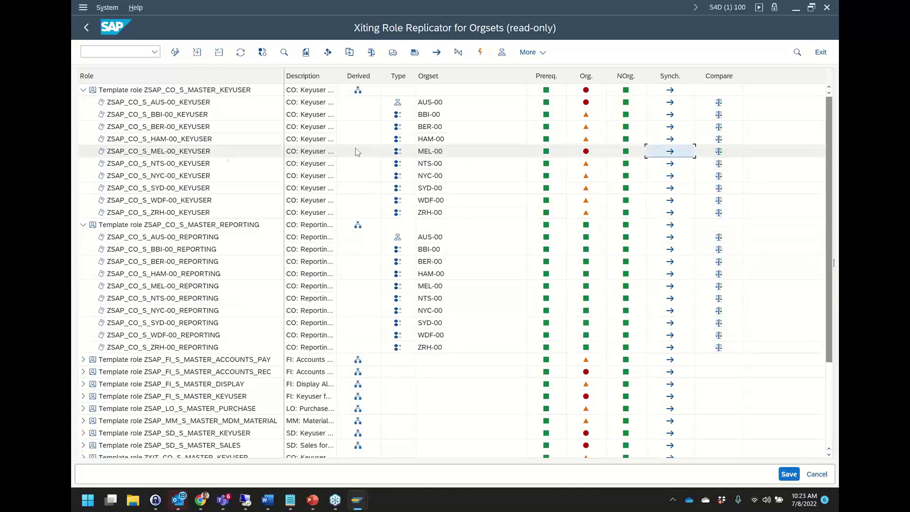
left_click(148, 153)
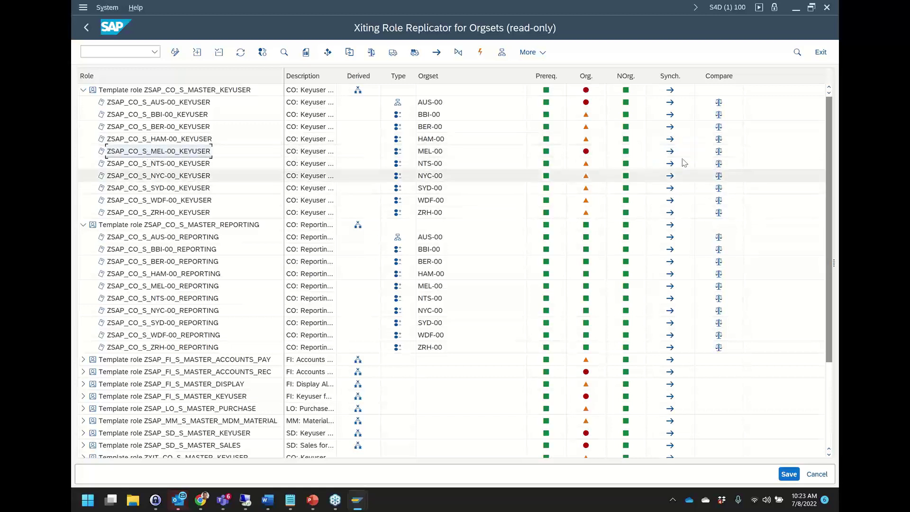
left_click(670, 154)
left_click(669, 154)
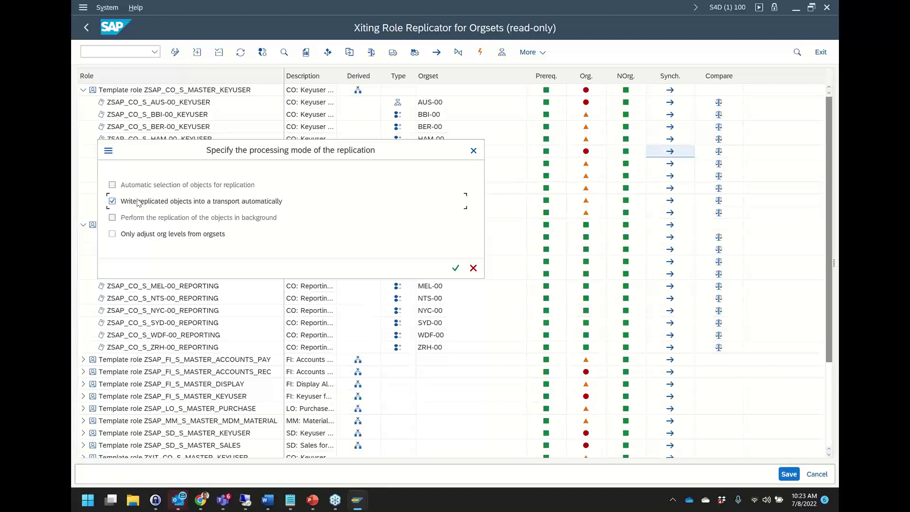
left_click(140, 203)
left_click(455, 269)
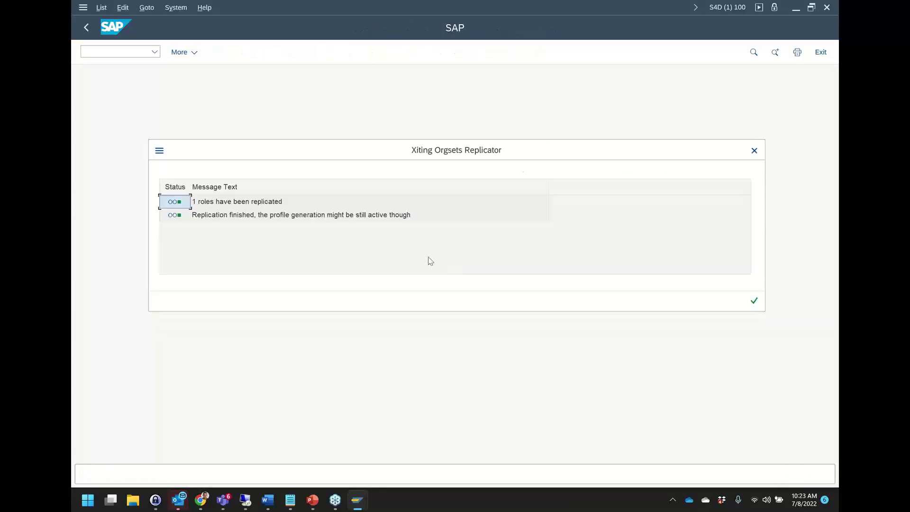
double_click(480, 198)
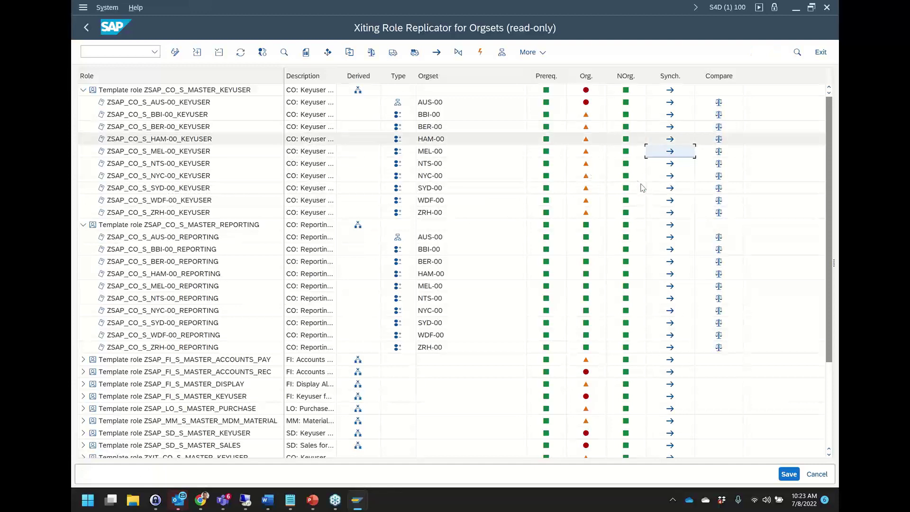
- Check the organizational status of ZSAP_CO_S_MEL-00_KEYUSER and compare its org fields again, examining the $ARBPL (Work Center) row
mouse_move(587, 155)
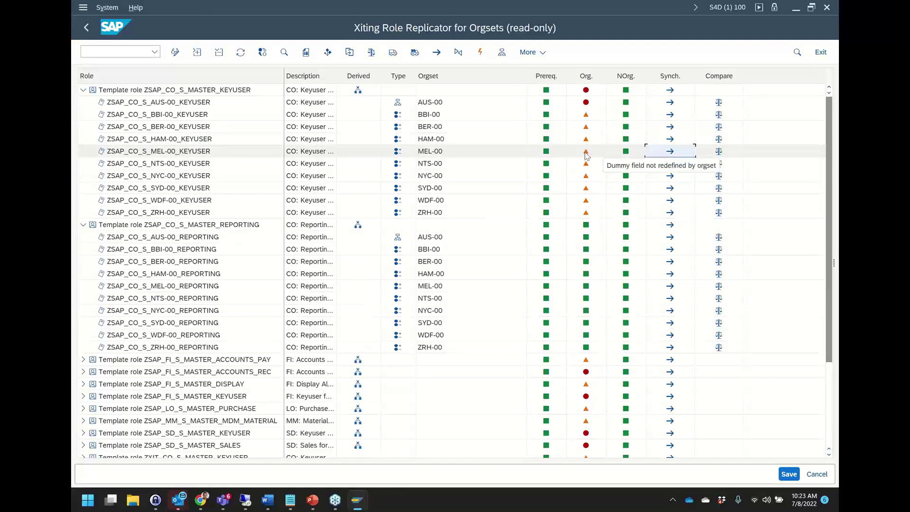
left_click(719, 151)
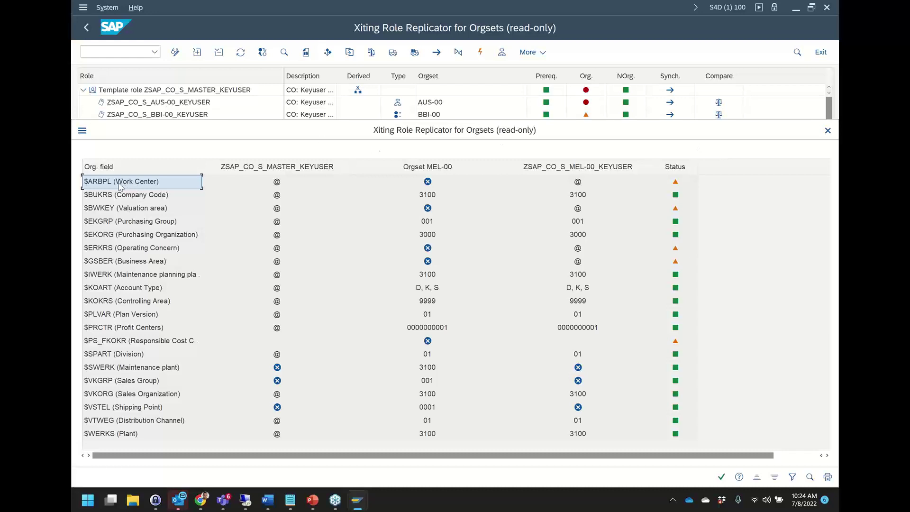
left_click(280, 184)
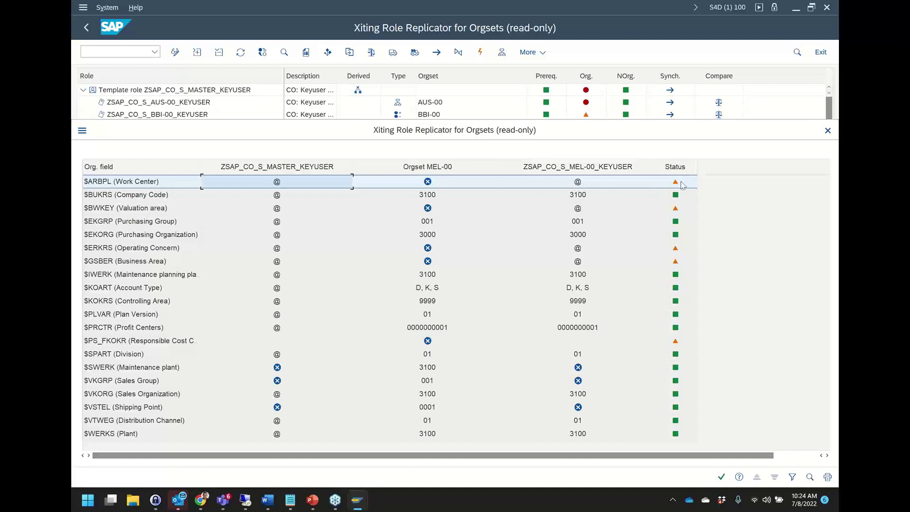
mouse_move(675, 186)
left_click(827, 130)
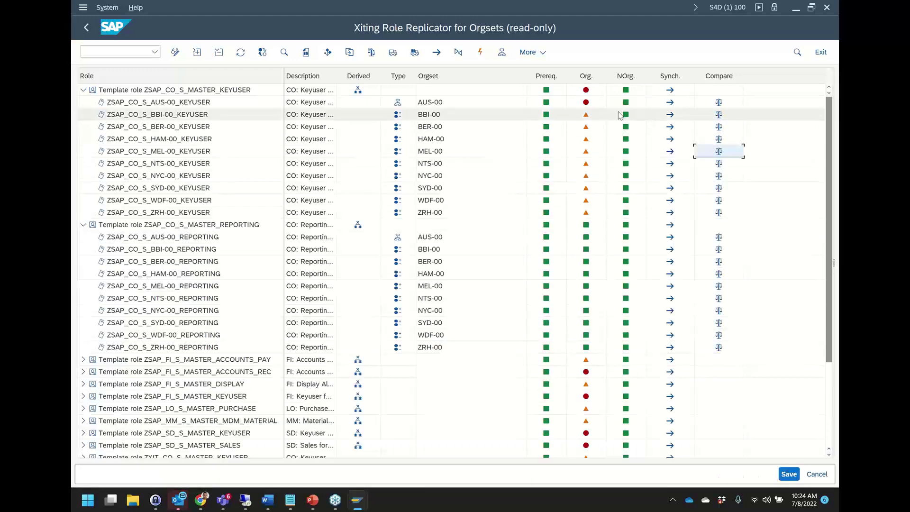
- Review the status and synchronization option of template role ZSAP_CO_S_MASTER_KEYUSER, and collapse both the keyuser and reporting template roles
mouse_move(596, 105)
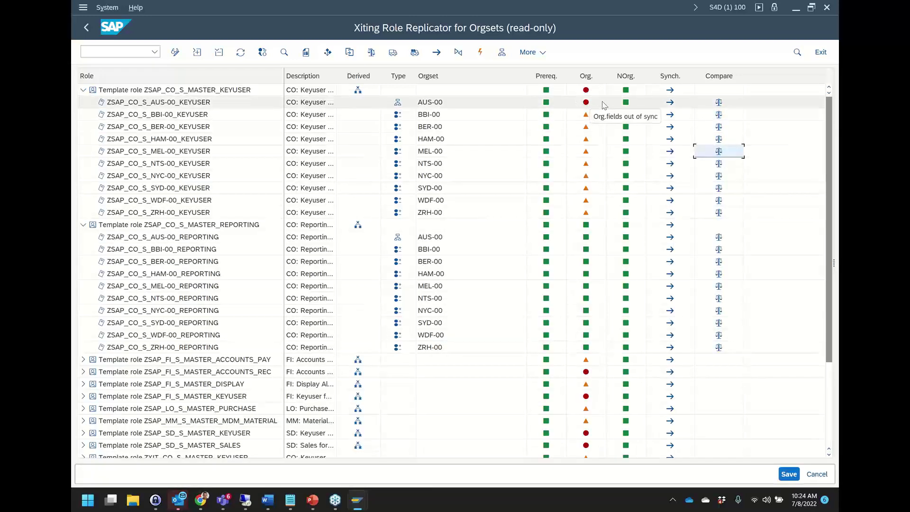
left_click(670, 91)
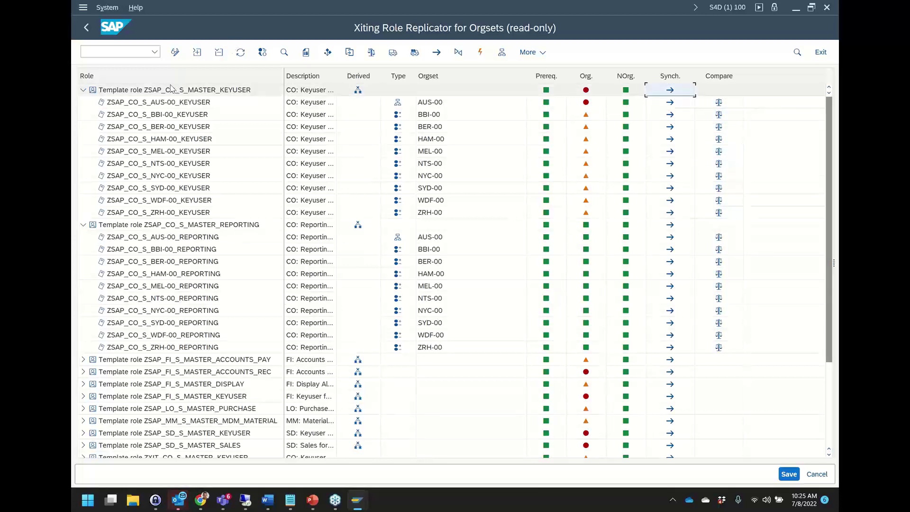
left_click(157, 91)
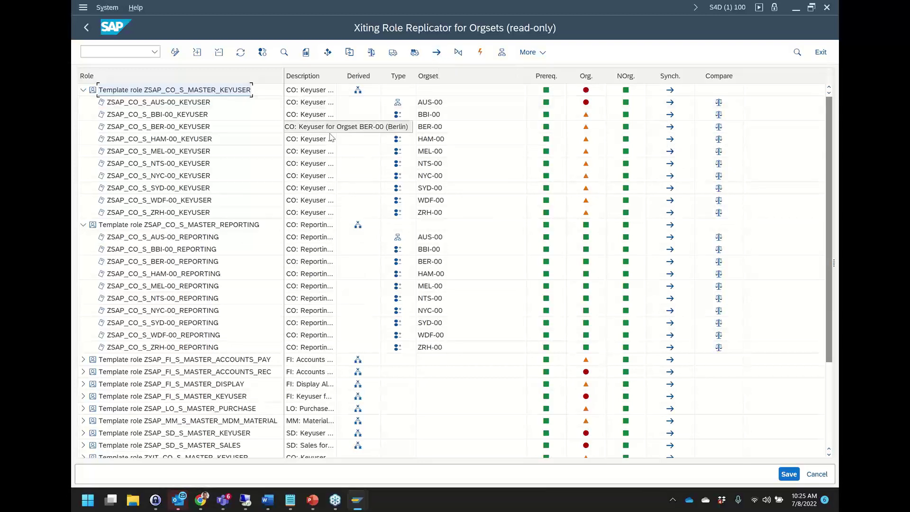
scroll(397, 264, "down", 3)
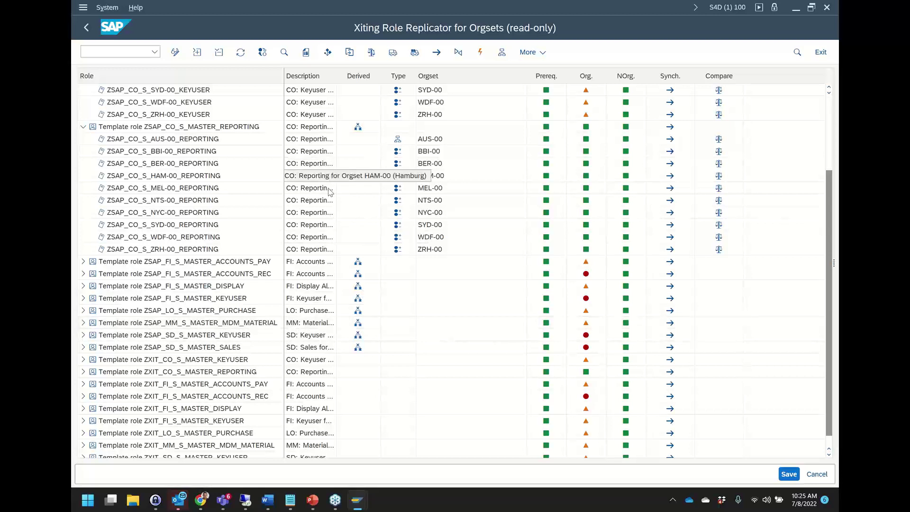
scroll(330, 191, "up", 1)
scroll(330, 191, "up", 3)
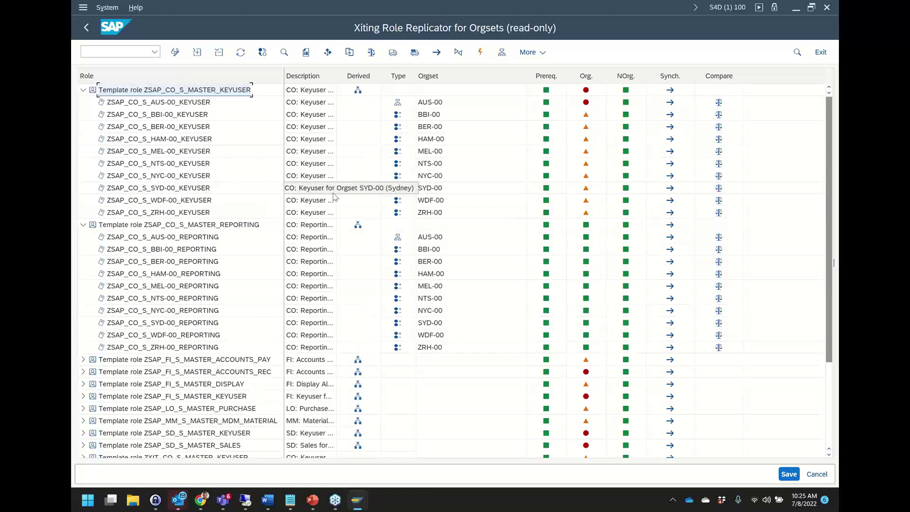
left_click(83, 226)
left_click(84, 90)
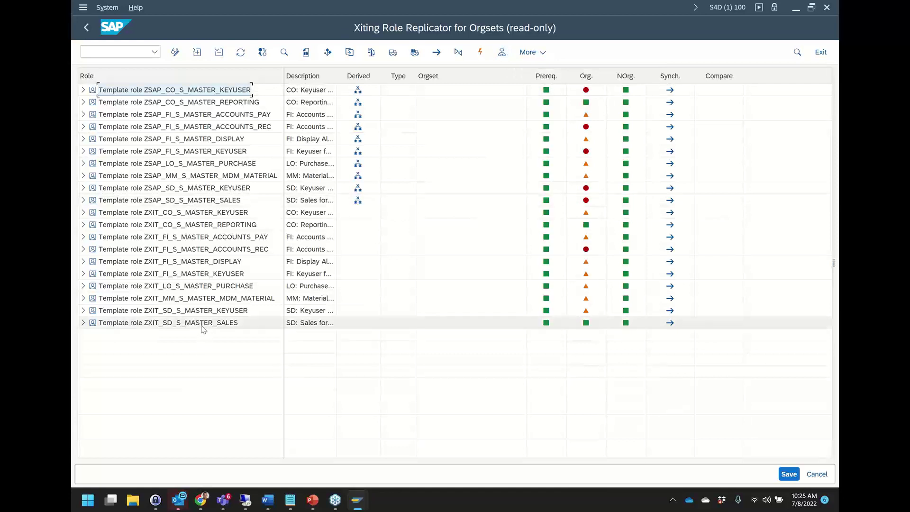
- Open the orgset hierarchy, collapse orgset group EMA-00, and expand orgset SYD-00 (Sydney) to view its field values
left_click(501, 56)
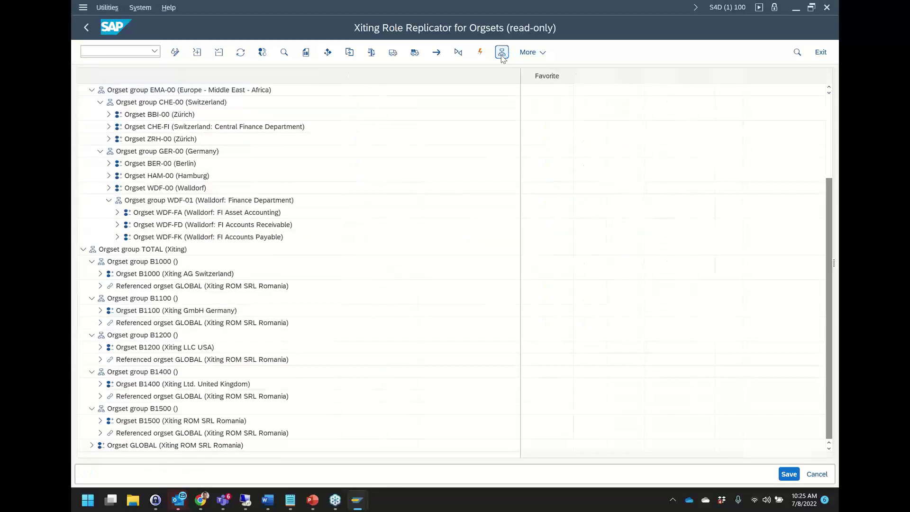
left_click(91, 90)
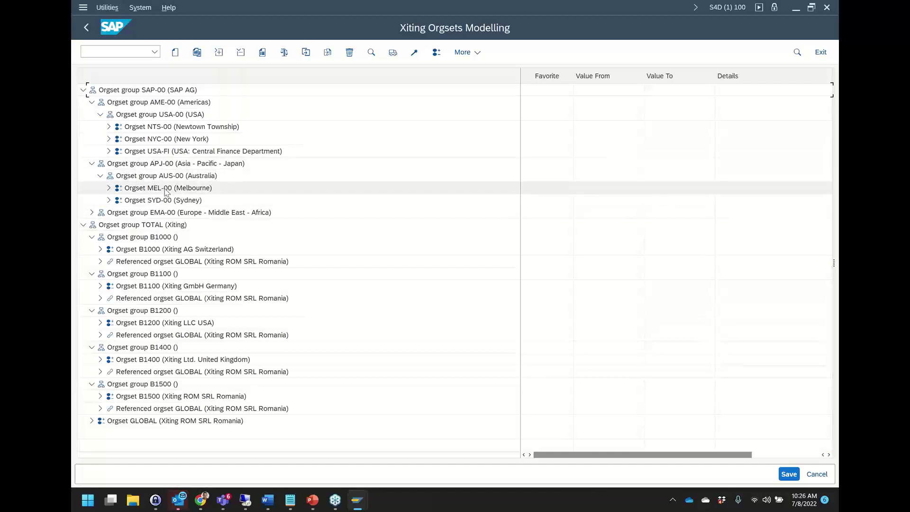
left_click(108, 201)
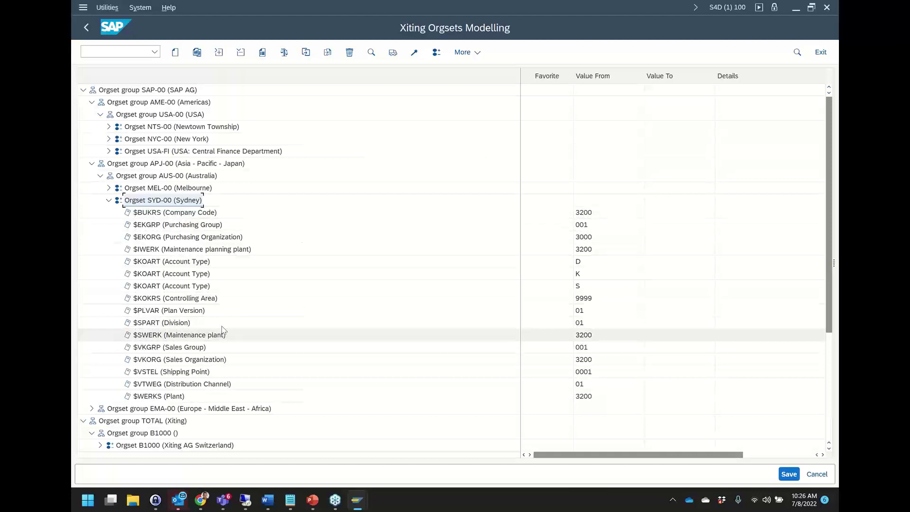
- Add plant value 3201 to the $WERKS (Plant) field of orgset SYD-00 (Sydney) and save the field values
double_click(165, 400)
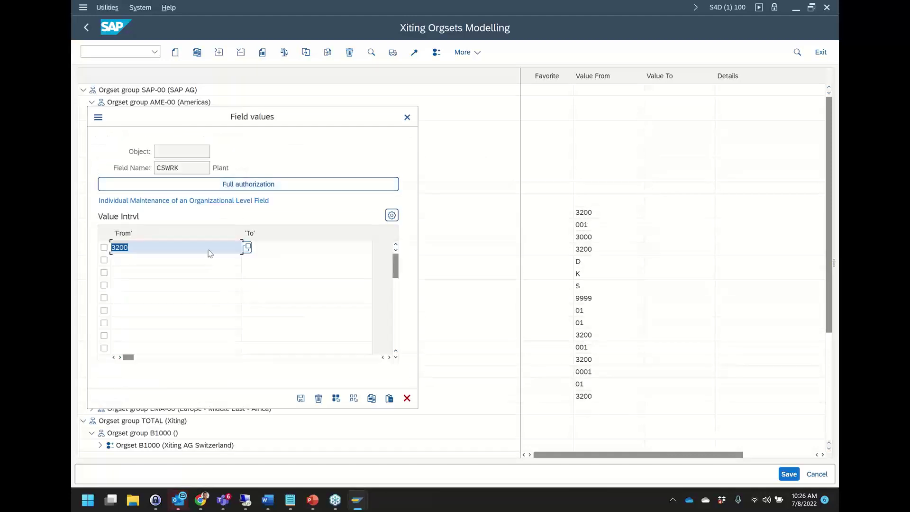
left_click(194, 259)
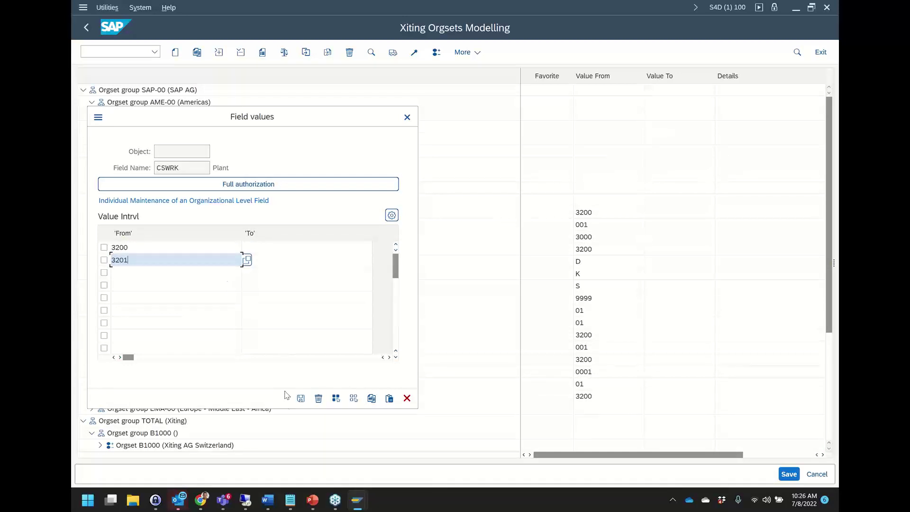
left_click(300, 398)
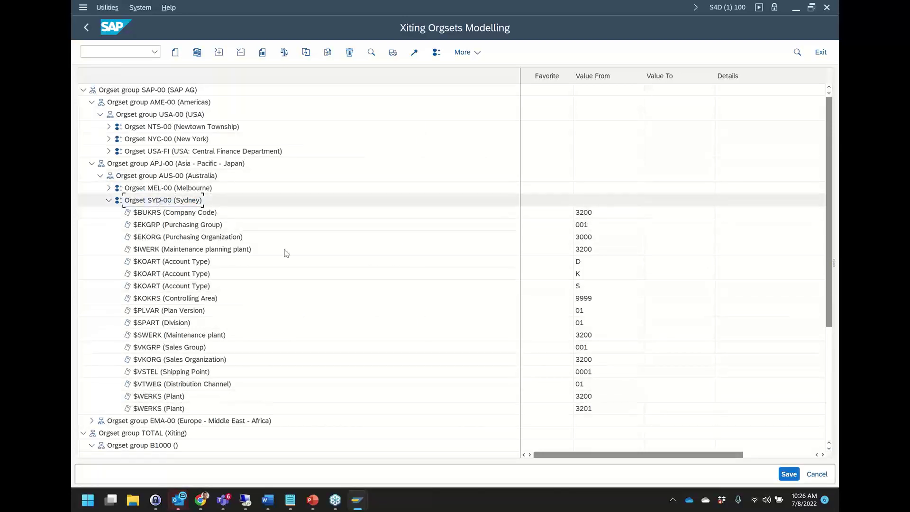
left_click(587, 409)
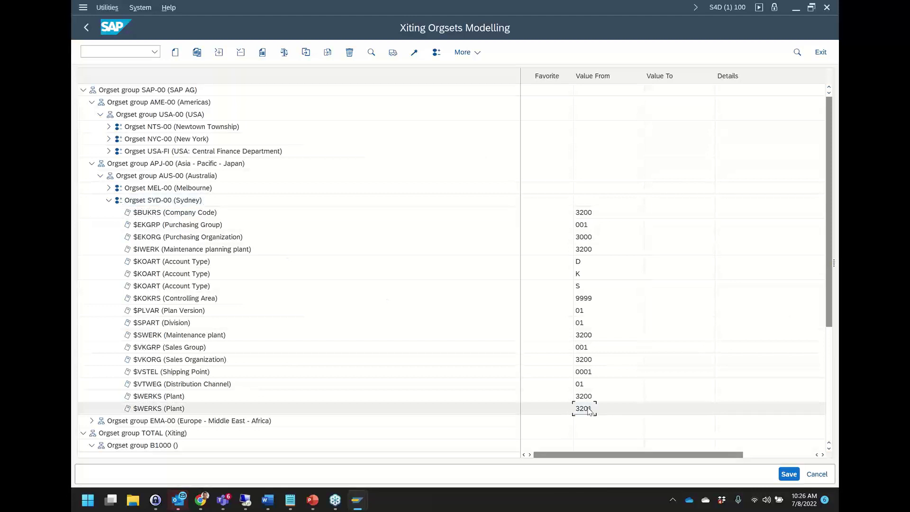
- Trace orgset SYD-00 (Sydney) up through its parent groups AUS-00, APJ-00 and SAP-00, and save the orgset hierarchy
left_click(165, 201)
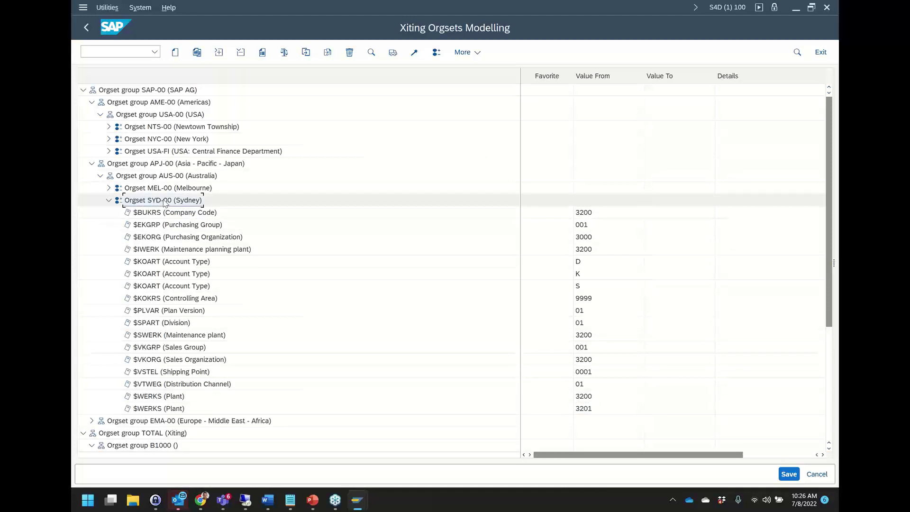
left_click(162, 176)
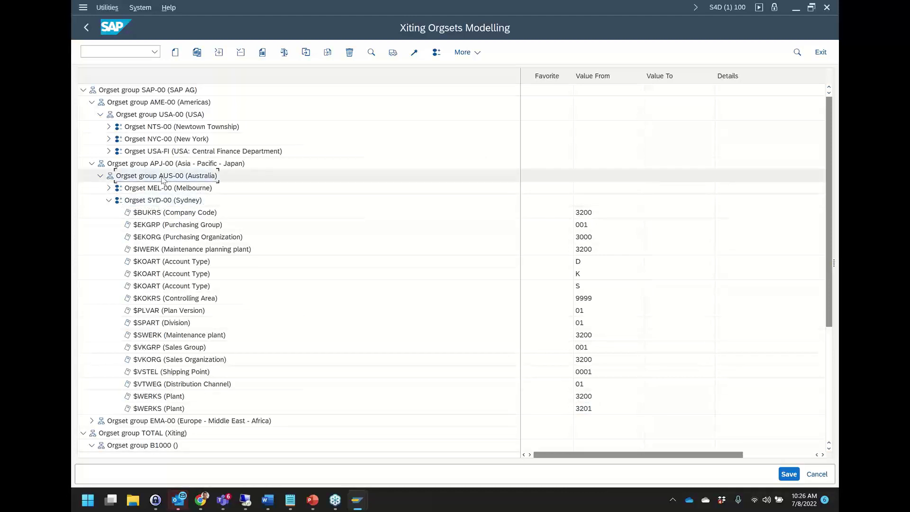
left_click(163, 166)
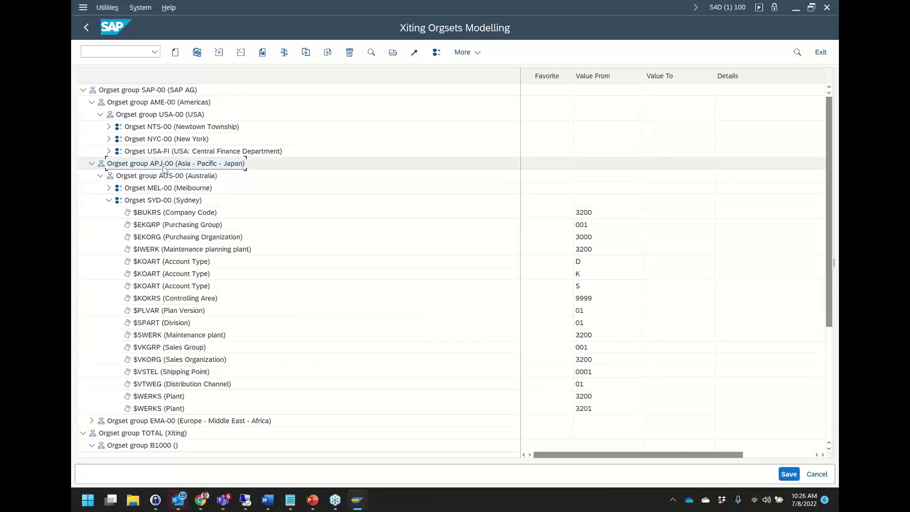
left_click(123, 92)
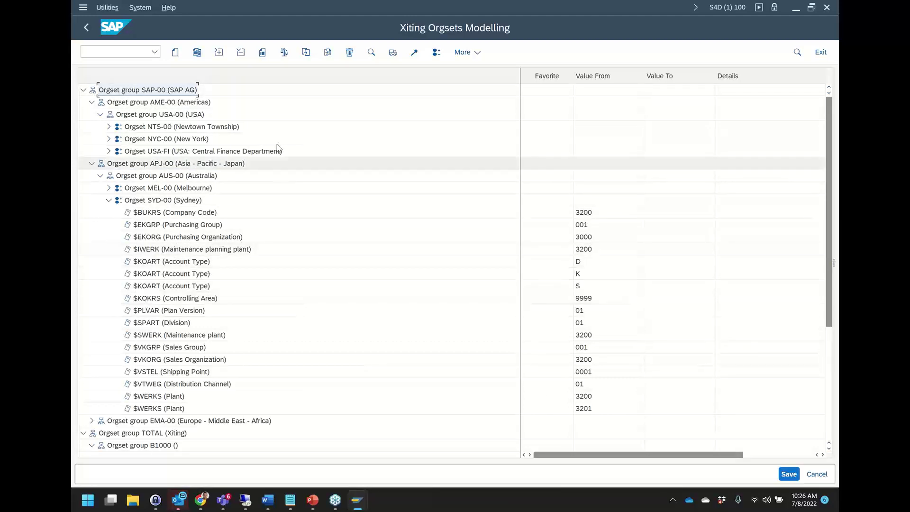
left_click(789, 473)
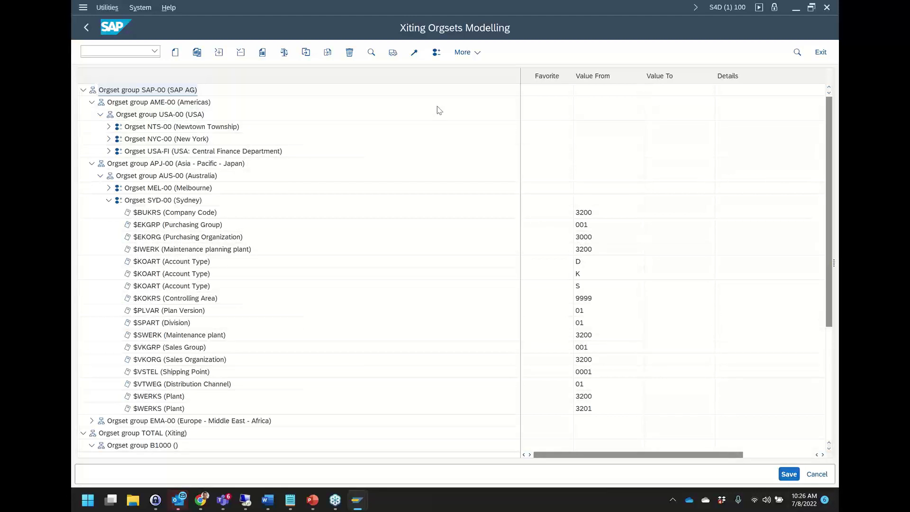
- Open the Role Replicator for Orgsets, narrow the Role and Description columns, and expand template role ZSAP_CO_S_MASTER_KEYUSER
left_click(436, 53)
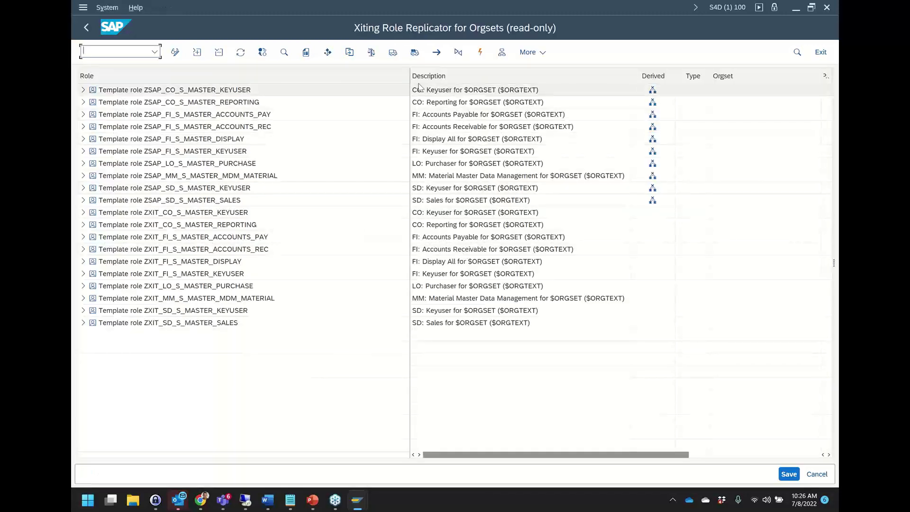
left_click_drag(410, 76, 294, 83)
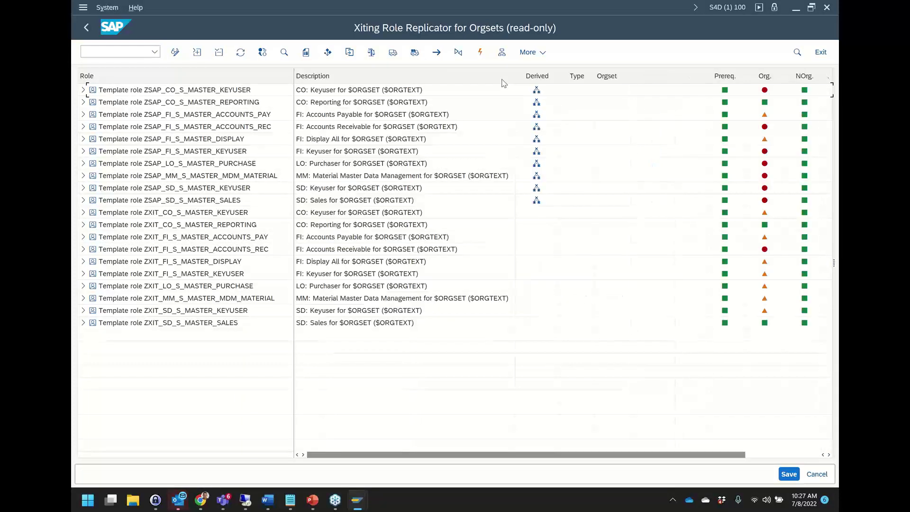
left_click_drag(514, 77, 354, 81)
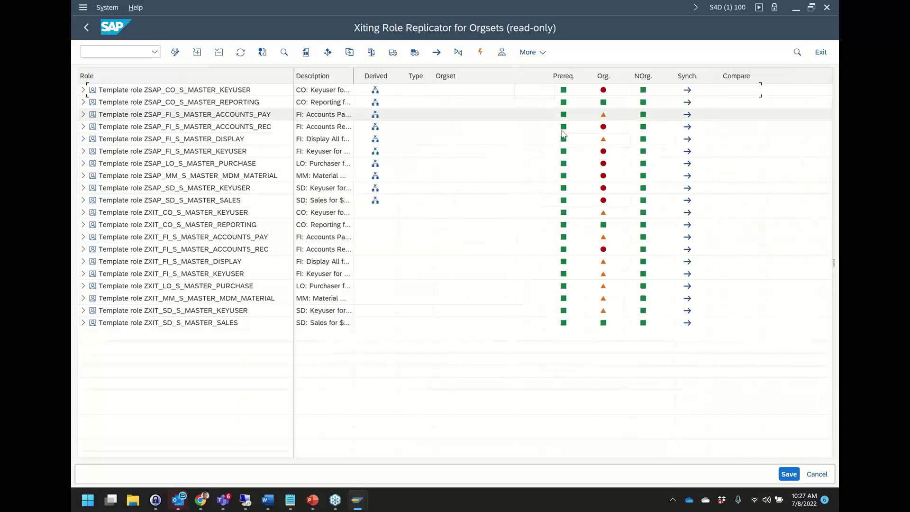
left_click(83, 90)
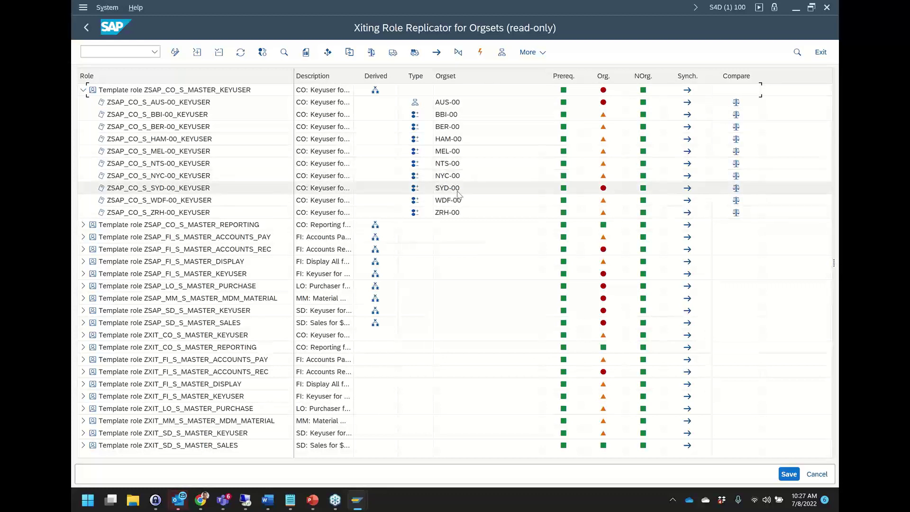
- Check the organizational status of the SYD-00 and AUS-00 keyuser roles and compare the SYD-00 role's org fields, examining the $WERKS (Plant) row
mouse_move(603, 190)
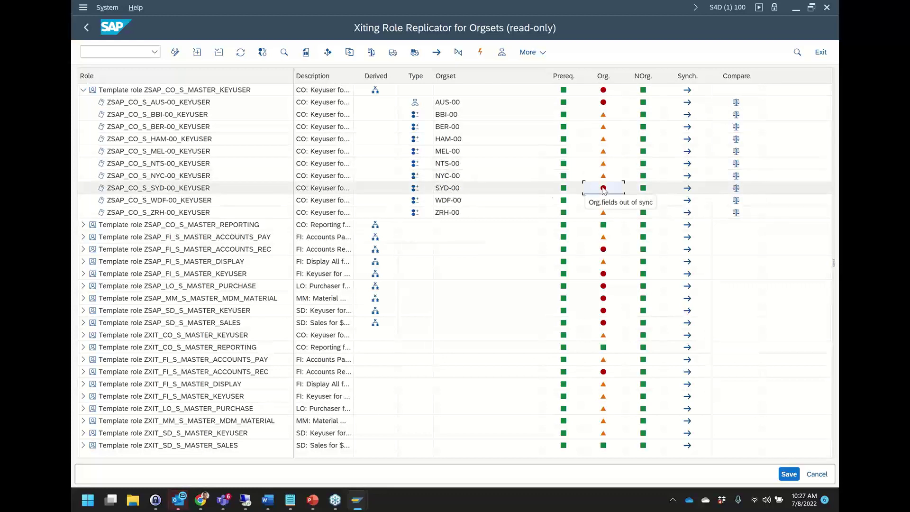
left_click(603, 103)
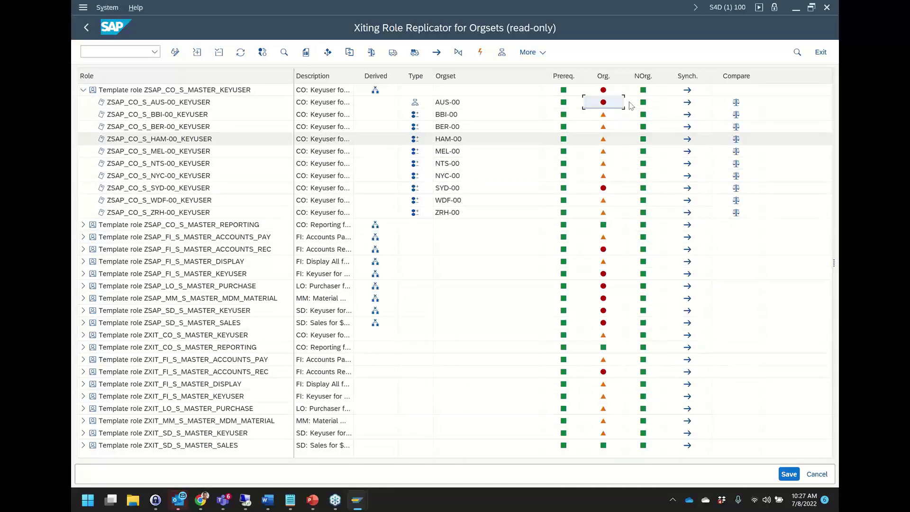
left_click(736, 188)
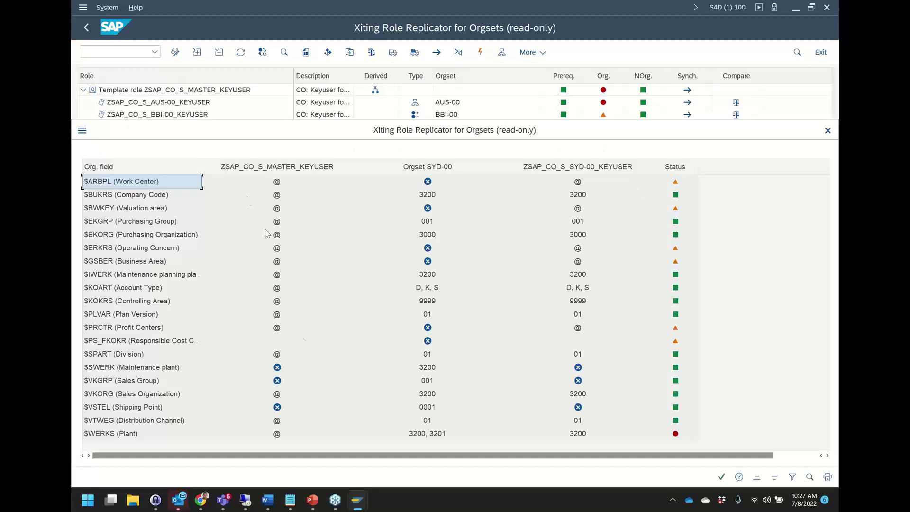
left_click(141, 433)
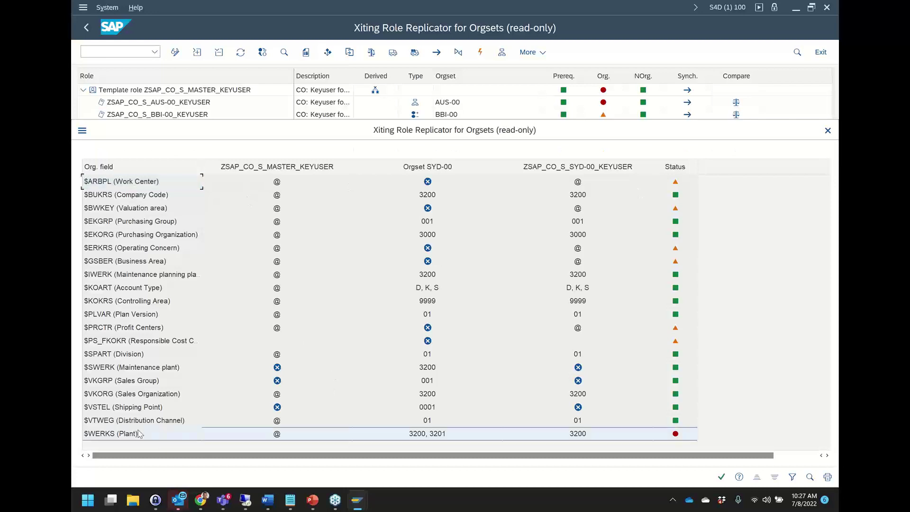
left_click(441, 436)
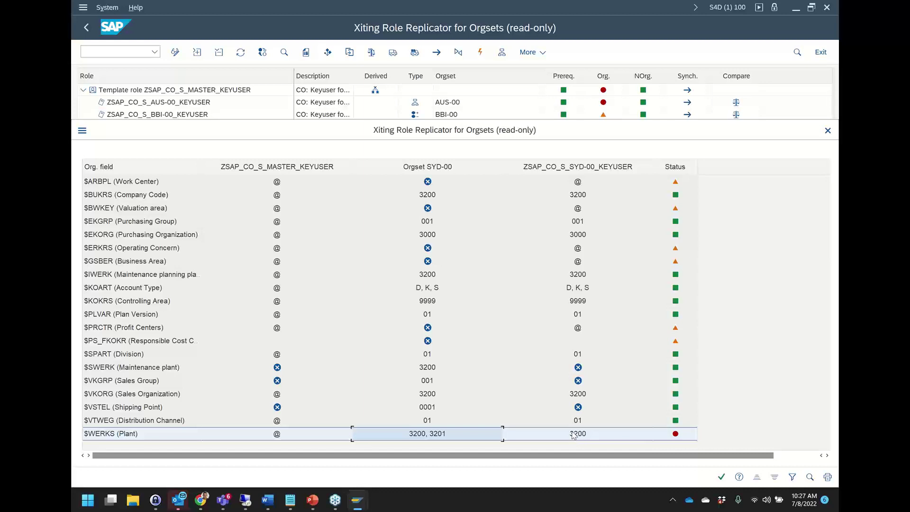
left_click(721, 477)
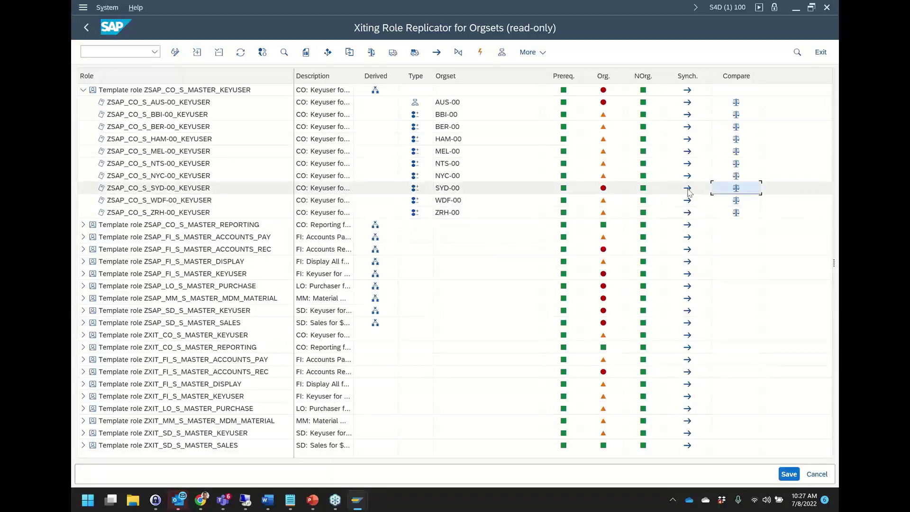
- Replicate role ZSAP_CO_S_SYD-00_KEYUSER with replicated objects written into a transport automatically
left_click(687, 188)
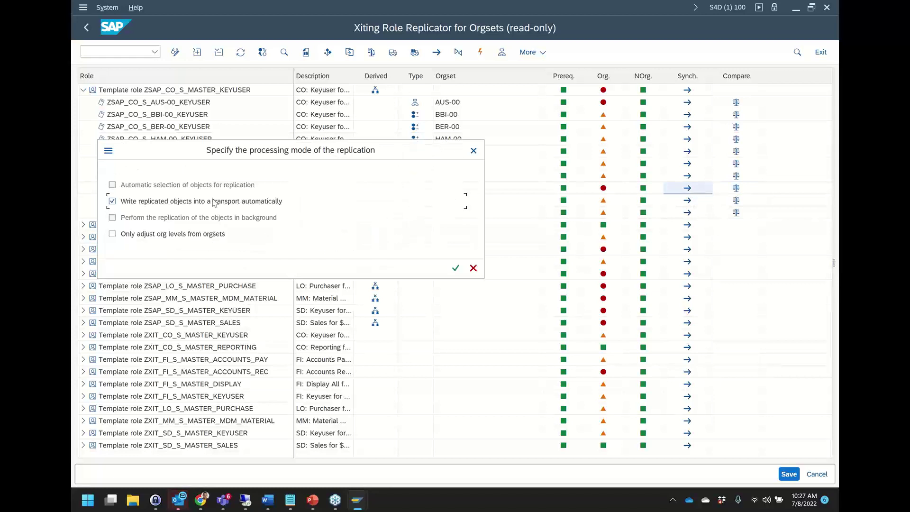
left_click(454, 268)
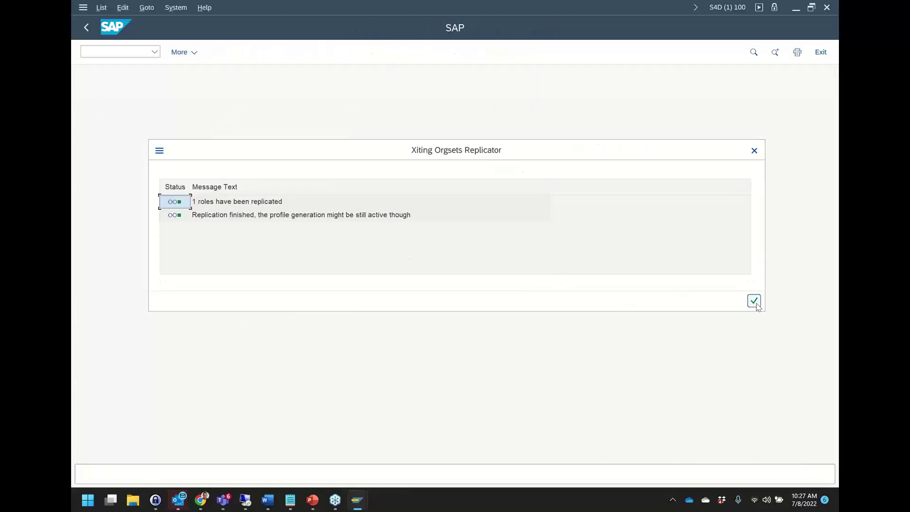
left_click(754, 301)
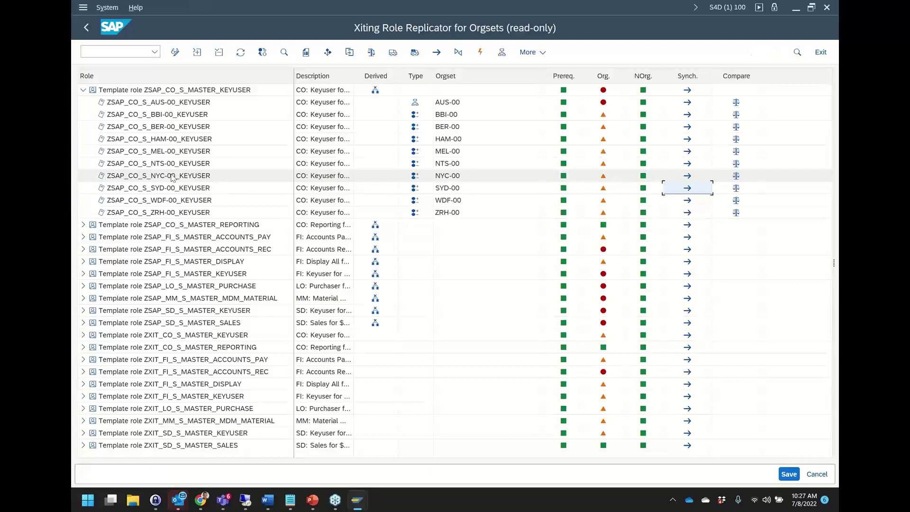
- Display role ZSAP_CO_S_SYD-00_KEYUSER and examine its name and the role it is derived from
left_click(171, 192)
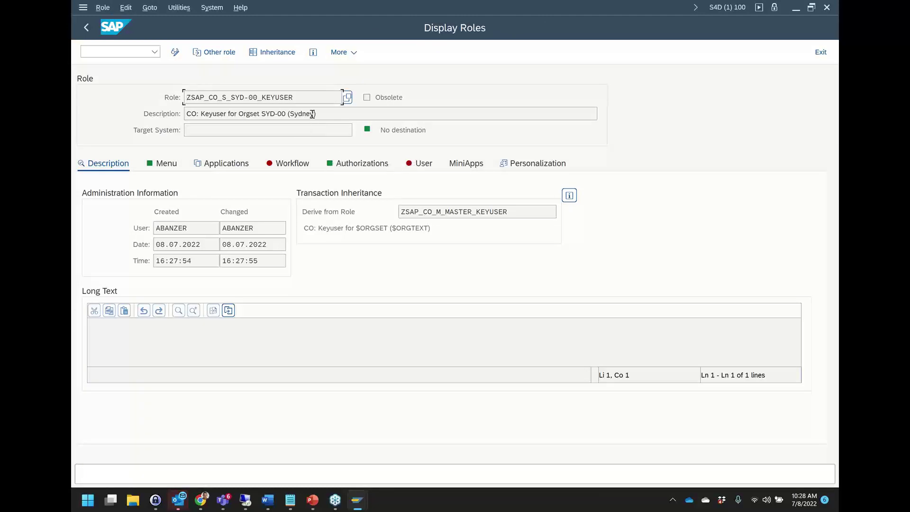
left_click_drag(290, 97, 171, 94)
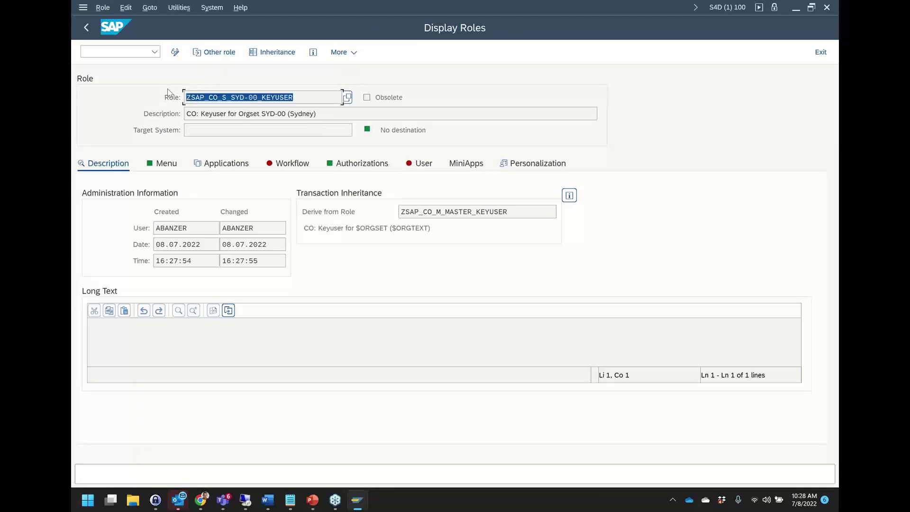
left_click(307, 100)
left_click_drag(245, 97, 235, 97)
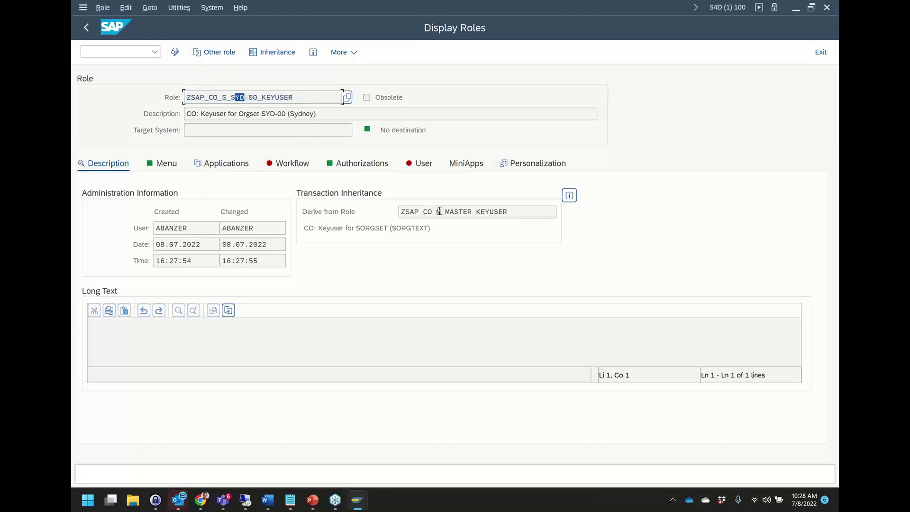
left_click_drag(439, 211, 515, 211)
- Display the SYD-00 keyuser role's organizational levels in its authorization data, examine the Plant values, and return to the Role Replicator
left_click(378, 164)
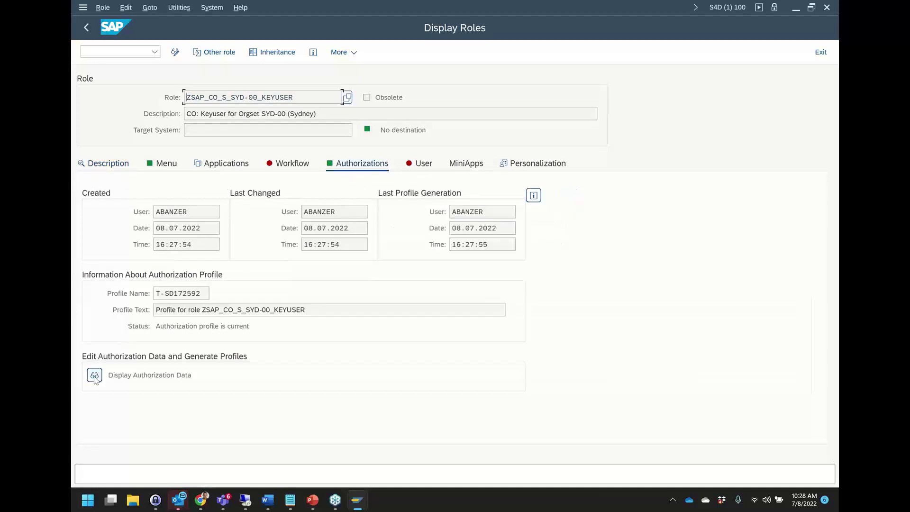
left_click(94, 375)
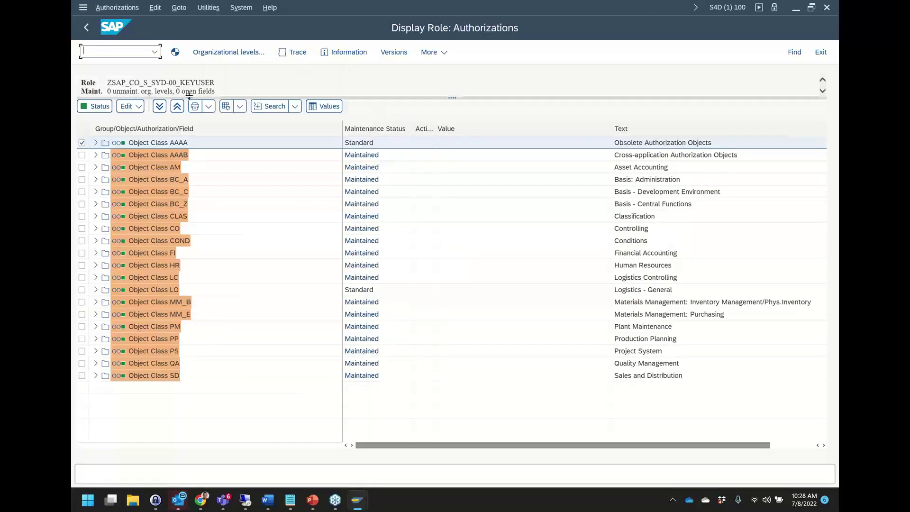
left_click(256, 53)
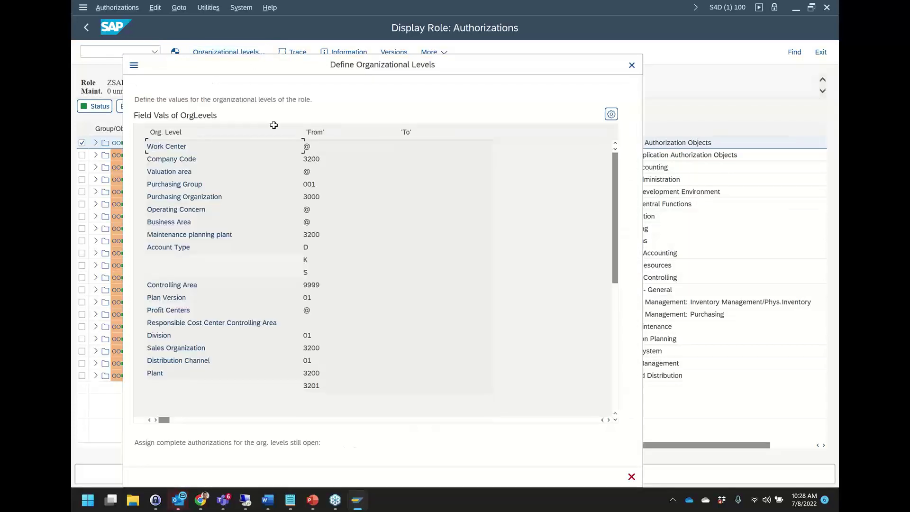
left_click_drag(345, 384, 293, 377)
left_click_drag(332, 386, 311, 389)
left_click(321, 386)
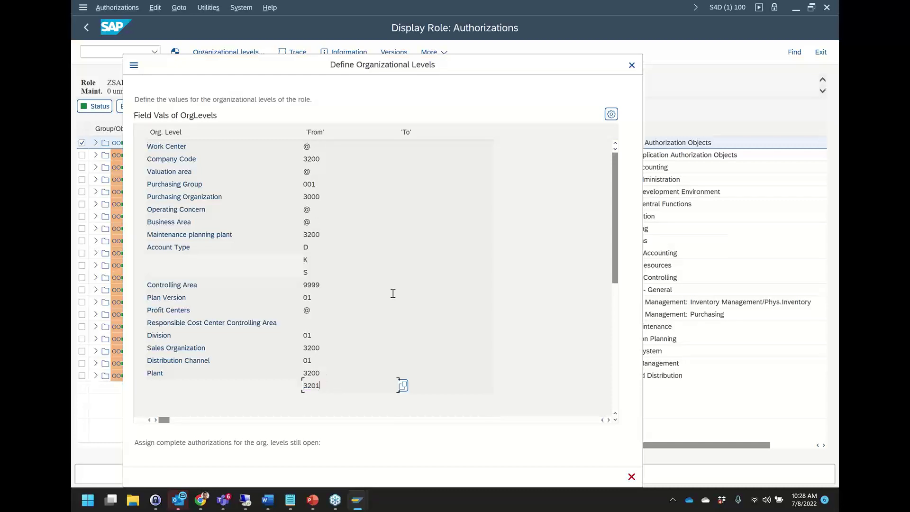
left_click(631, 65)
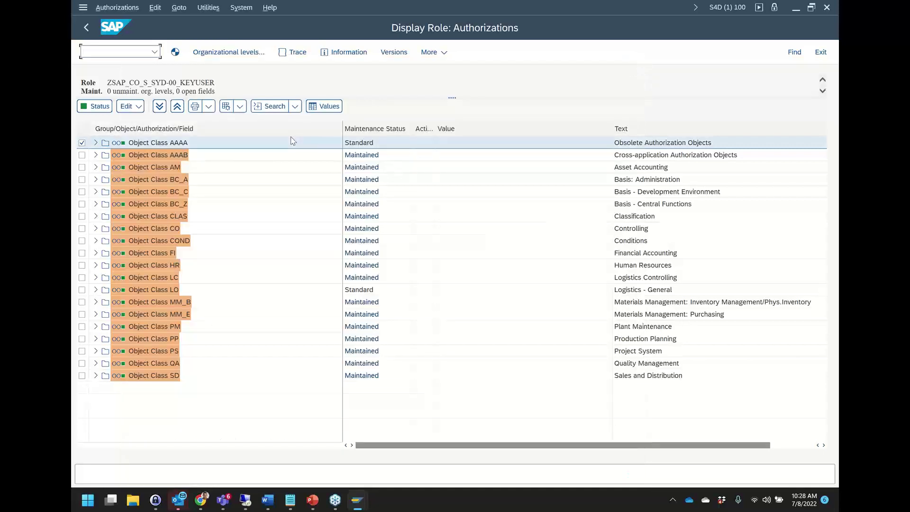
key("XF86AudioLowerVolume")
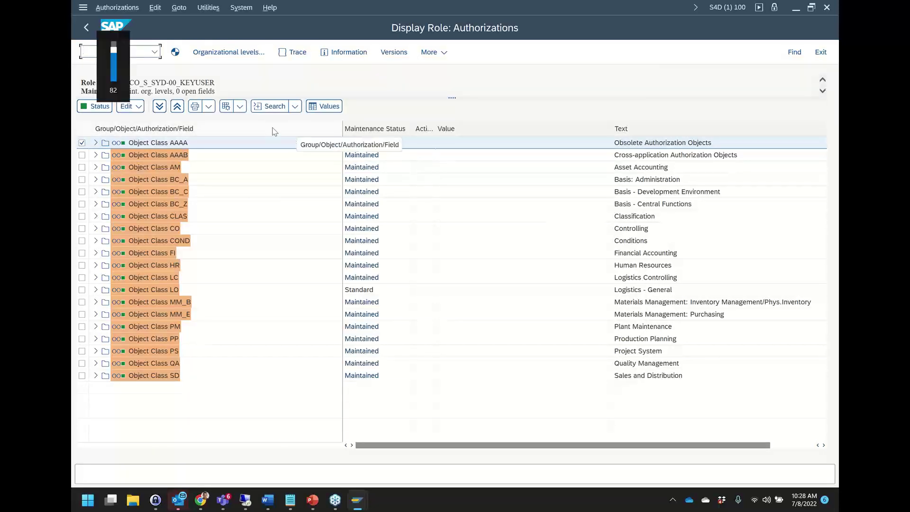
key("F3")
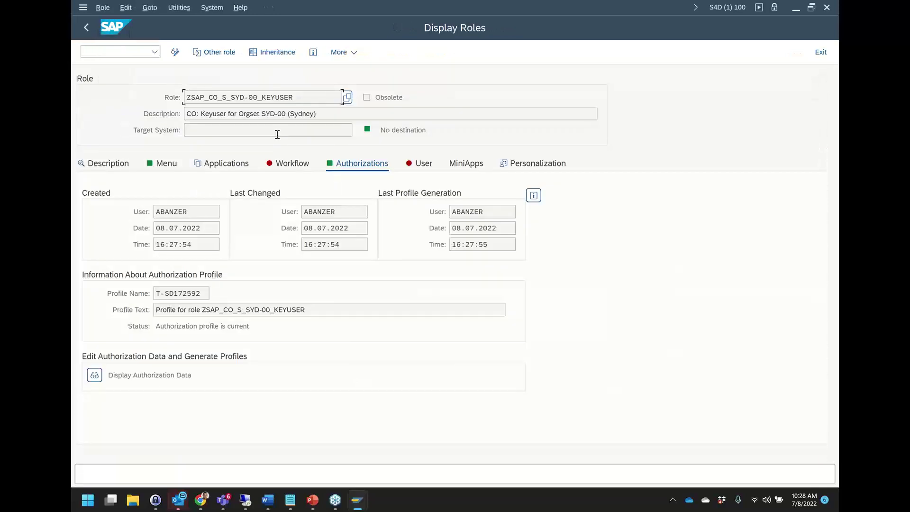
key("F3")
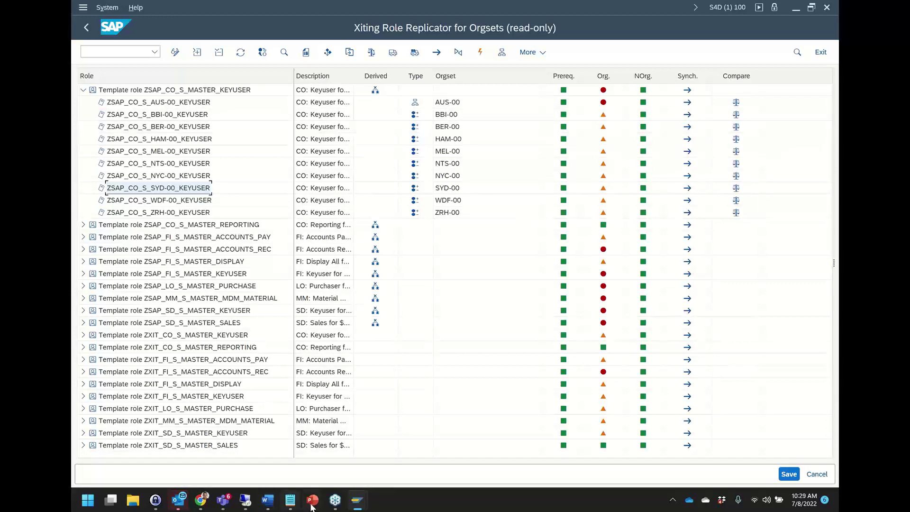
- Switch to the PowerPoint slide show and advance to the "Extract: What's New with XAMS SP17?" slide
mouse_move(313, 505)
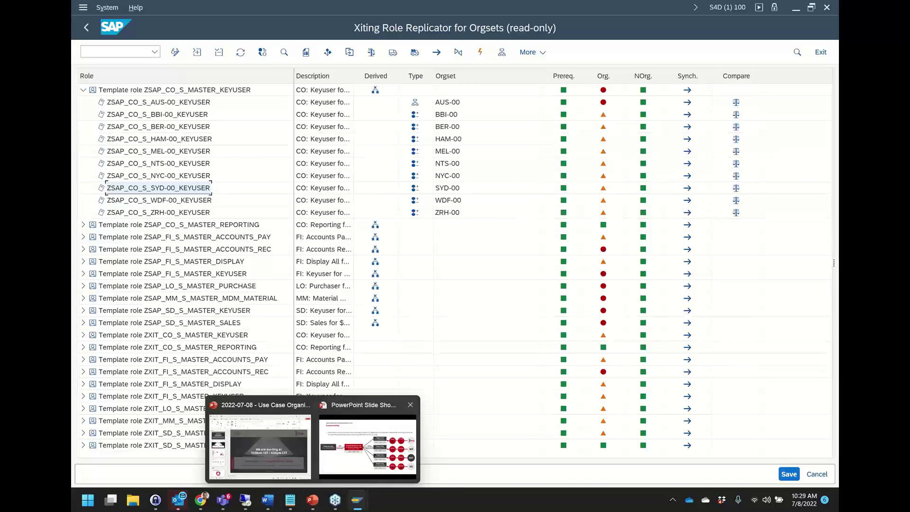
left_click(360, 441)
left_click(401, 331)
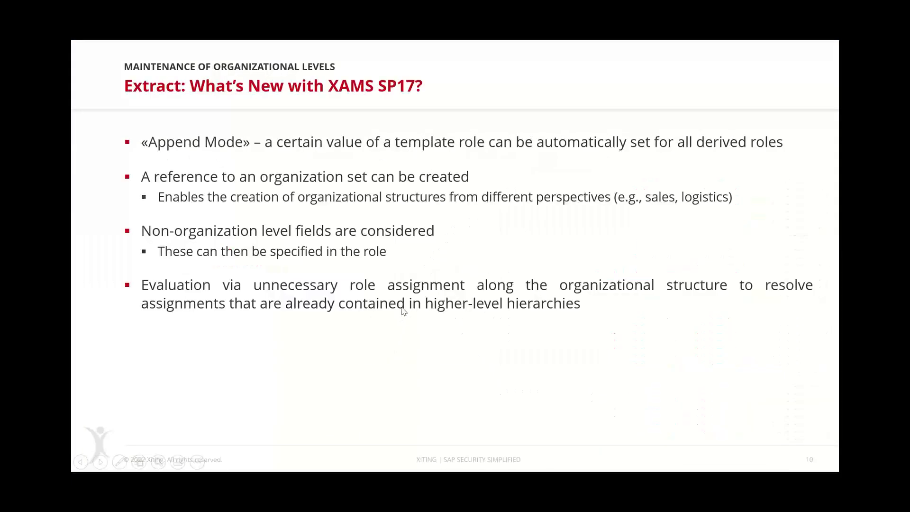
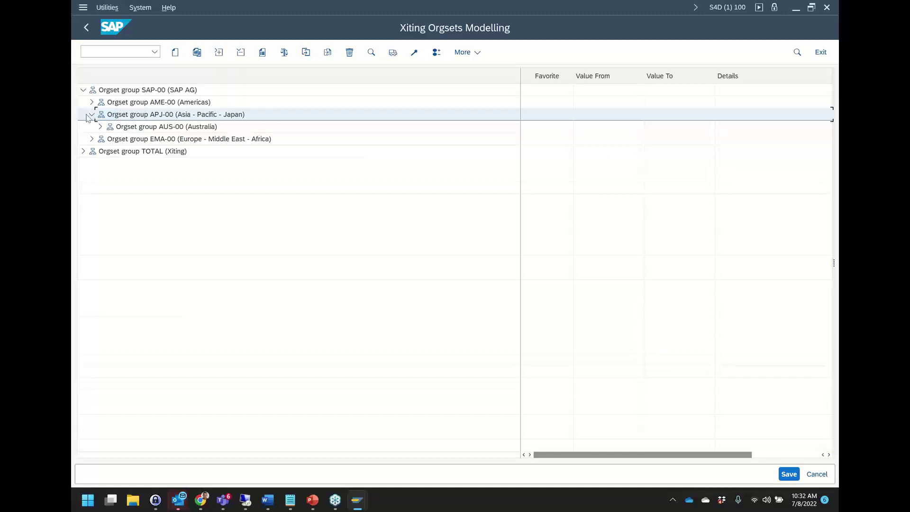
- Review orgset groups EMA-00, AUS-00 and AME-00 in the hierarchy, and expand orgset group TOTAL (Xiting)
left_click(162, 142)
left_click(170, 126)
left_click(176, 102)
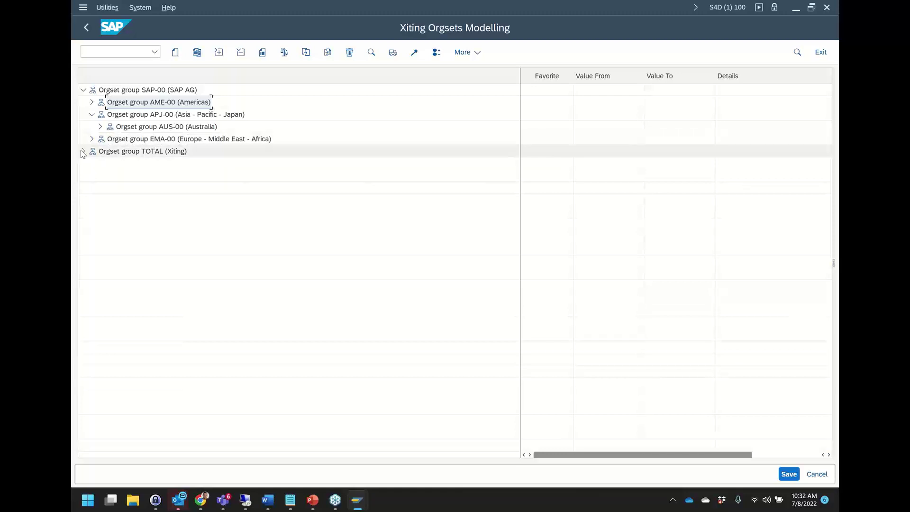
left_click(113, 152)
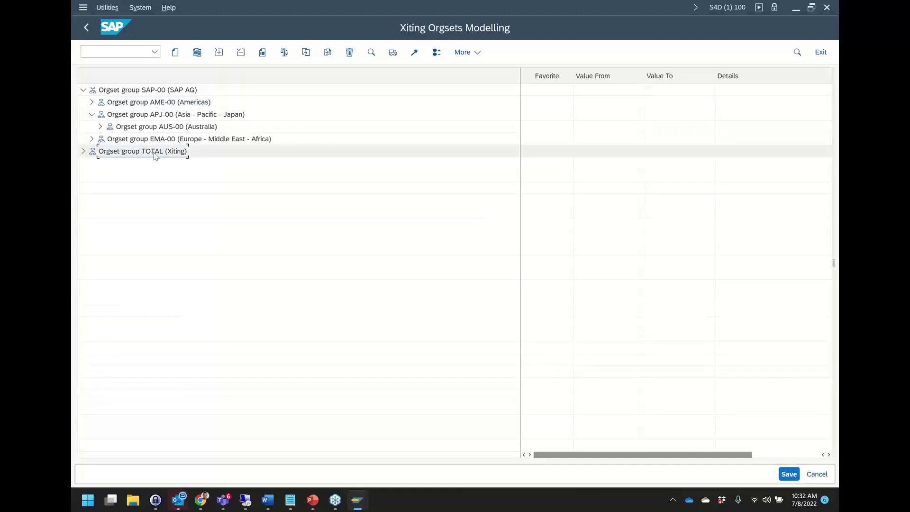
left_click(83, 153)
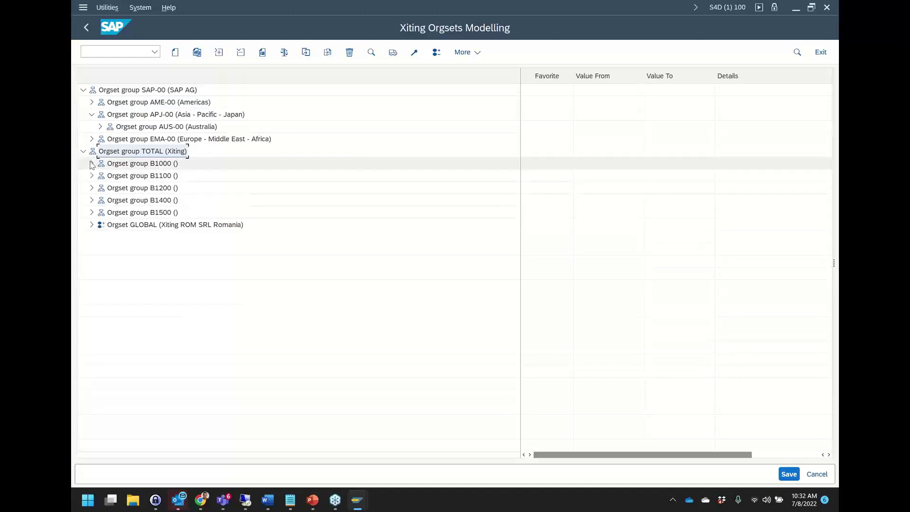
- Expand orgset group B1000 under TOTAL (Xiting) and examine the fields of its referenced orgset GLOBAL
left_click(92, 163)
left_click(134, 177)
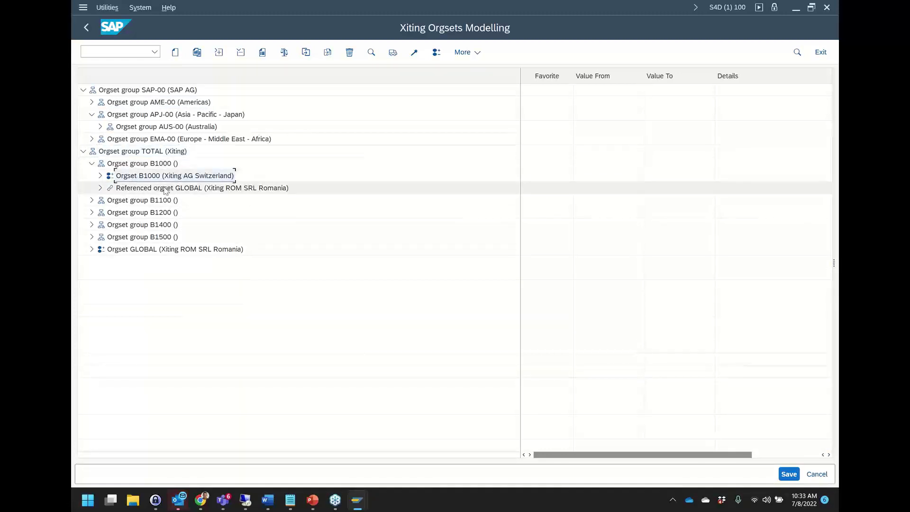
left_click(100, 189)
left_click(168, 190)
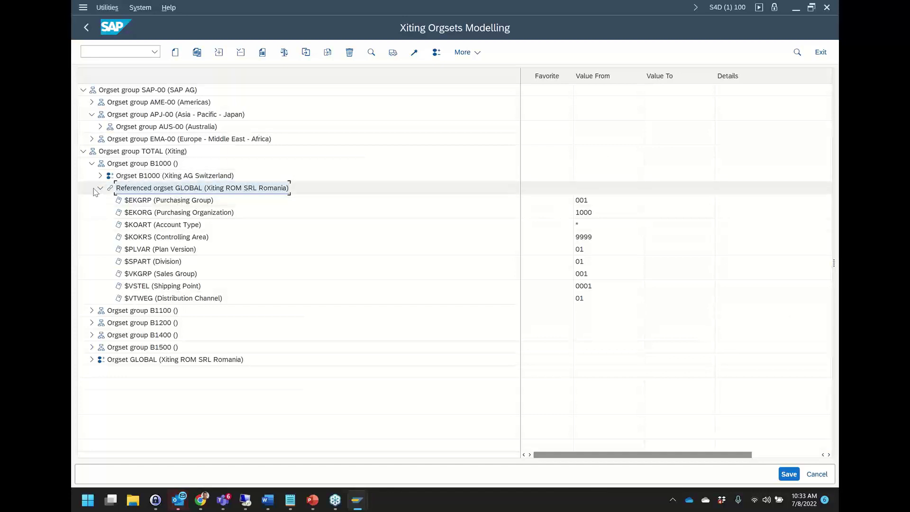
- Expand orgset B1000 (Xiting AG Switzerland) to examine its field values, and collapse it again
left_click(129, 166)
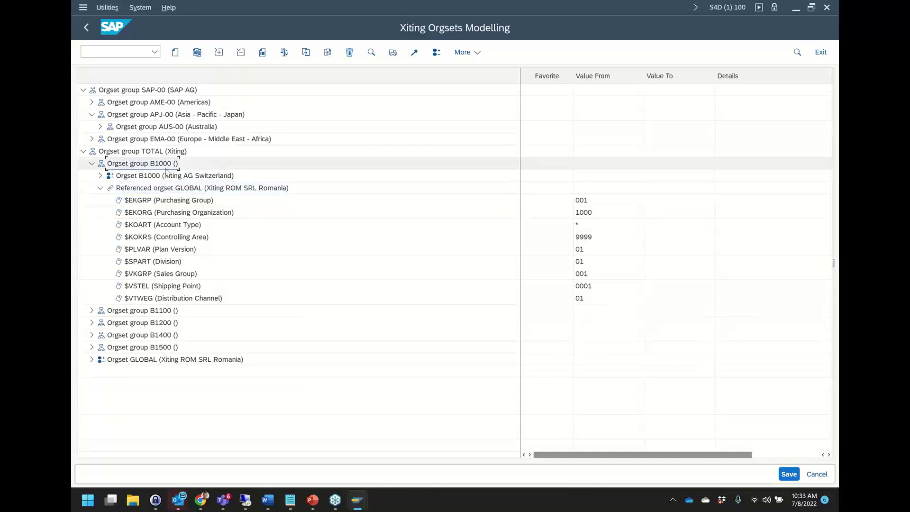
left_click(100, 176)
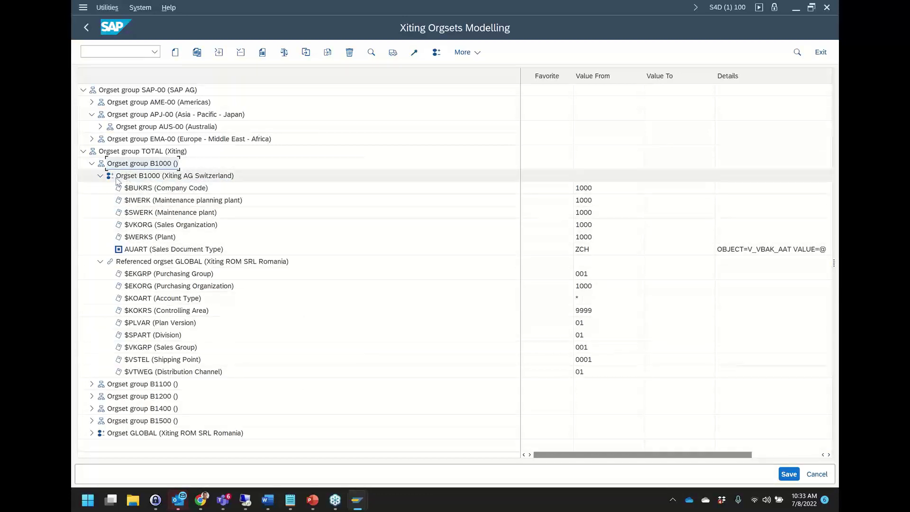
left_click(100, 176)
left_click(150, 189)
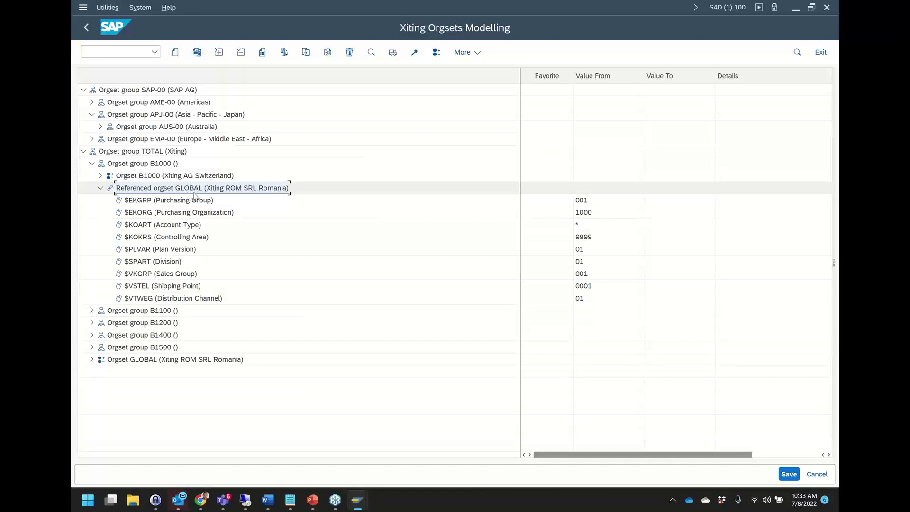
- Expand the original orgset GLOBAL (Xiting ROM SRL Romania) and compare its fields with the reference in group B1000
left_click(91, 361)
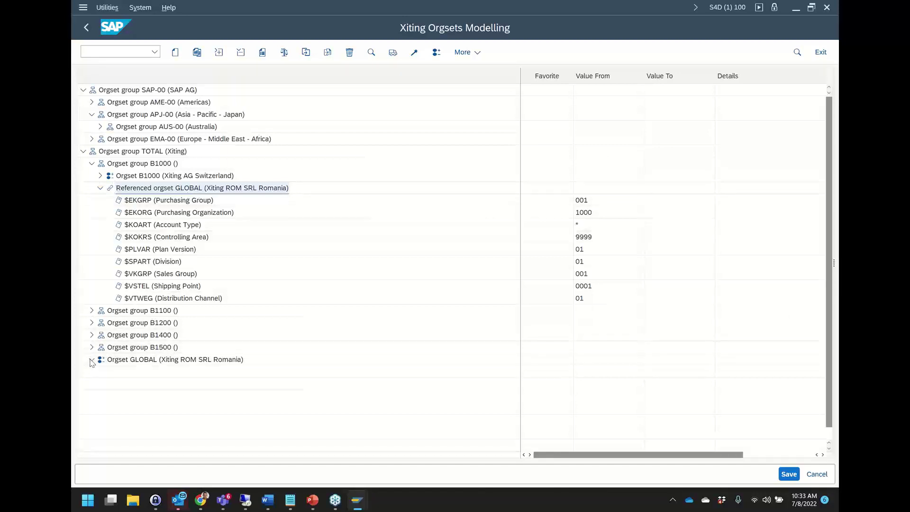
left_click(139, 363)
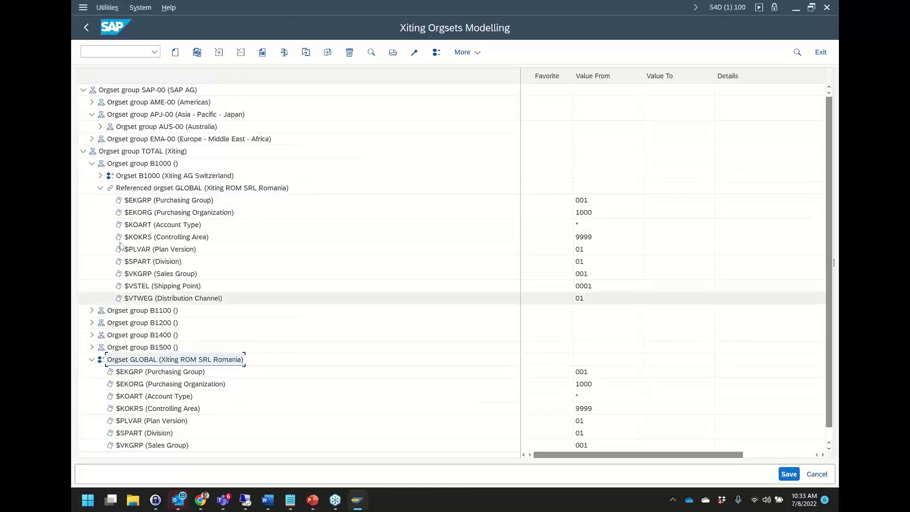
left_click(153, 164)
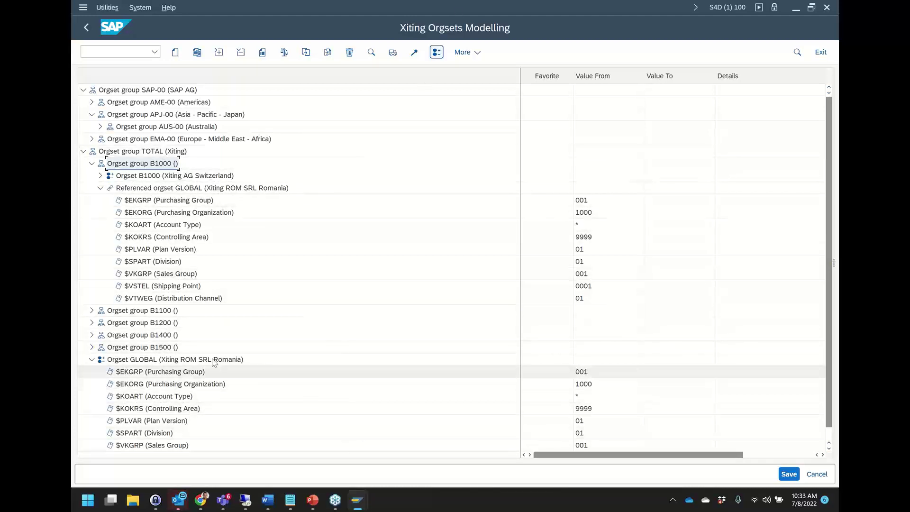
- Open the Purchasing Group field values of the referenced orgset GLOBAL, close them unchanged, and select Purchasing Group in the original GLOBAL
left_click(150, 189)
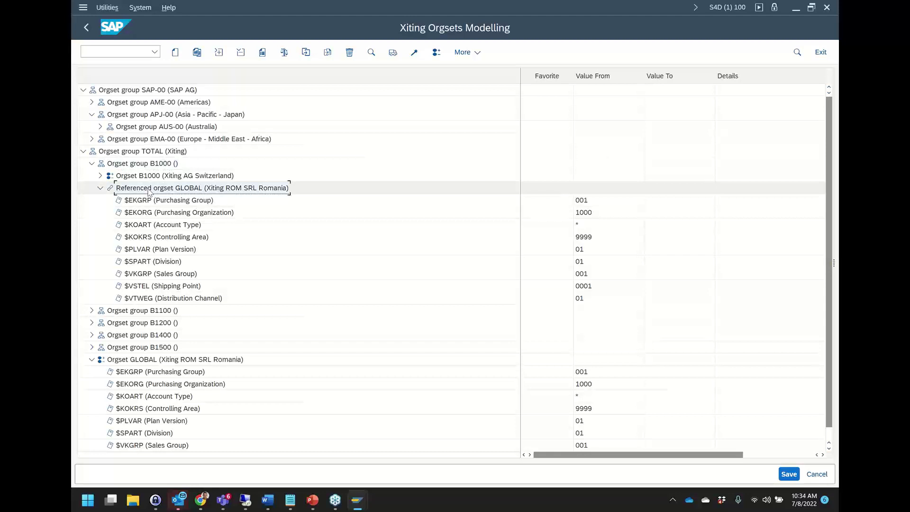
left_click(582, 204)
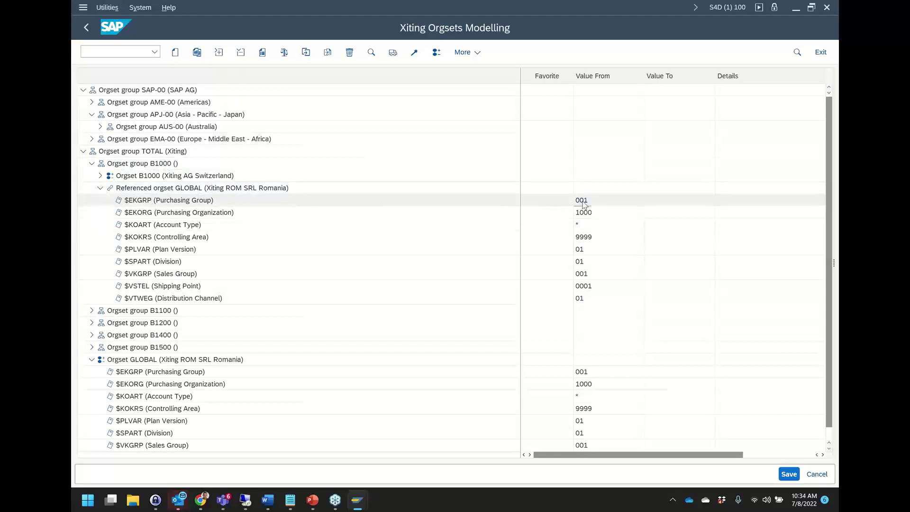
double_click(582, 203)
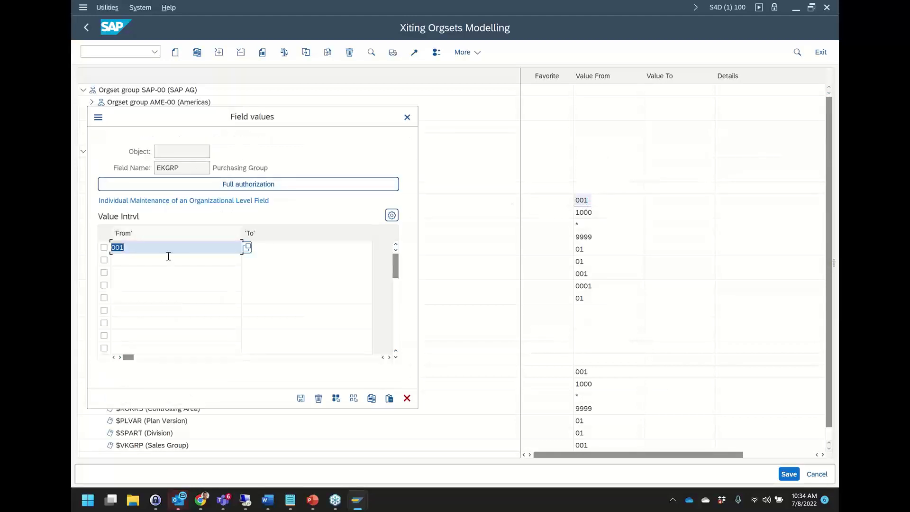
left_click(407, 117)
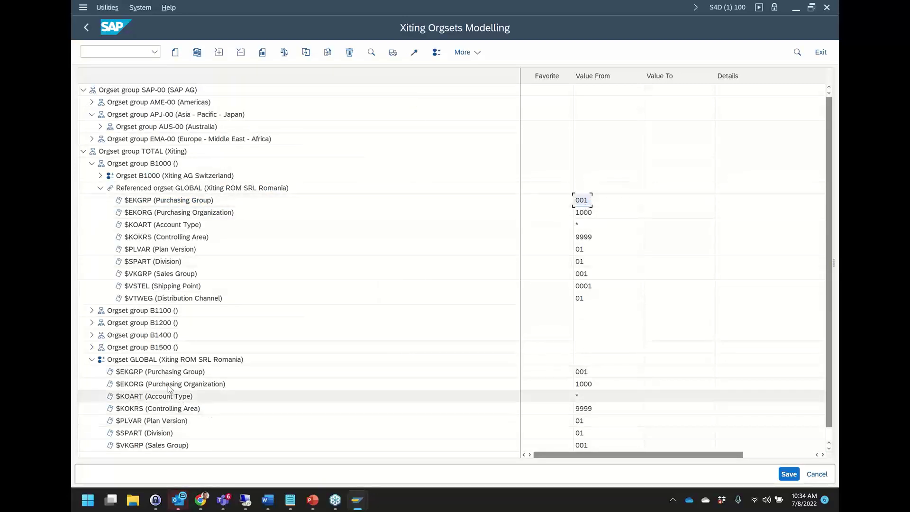
left_click(182, 372)
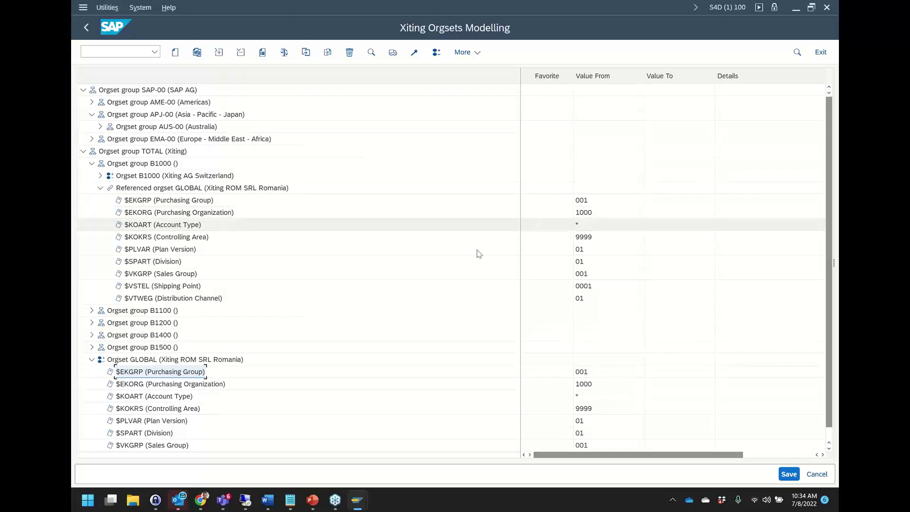
- Collapse the reference in B1000, expand orgset groups B1100, B1200, B1400 and B1500, and examine their references to orgset GLOBAL
left_click(91, 310)
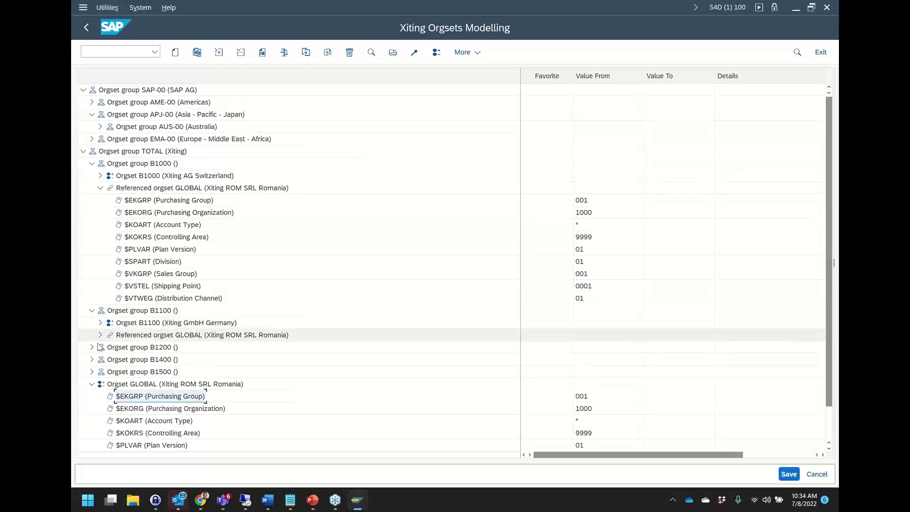
left_click(100, 187)
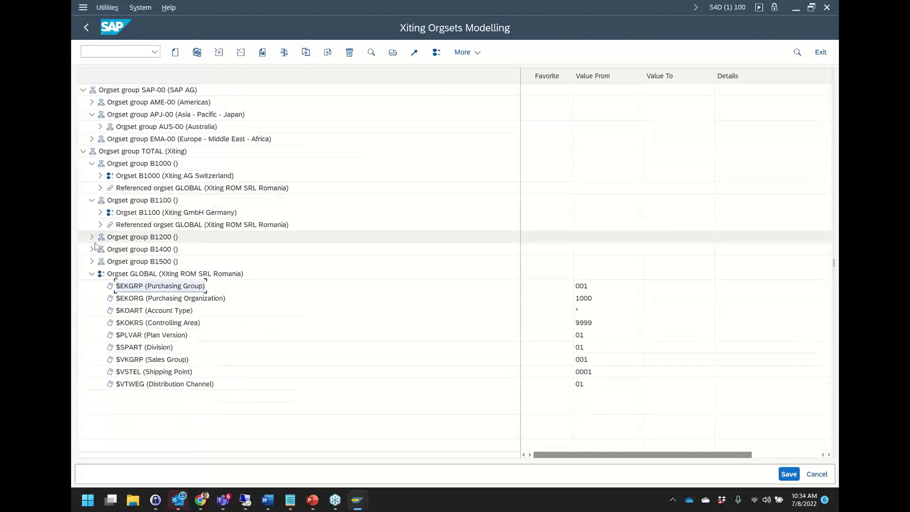
left_click(92, 237)
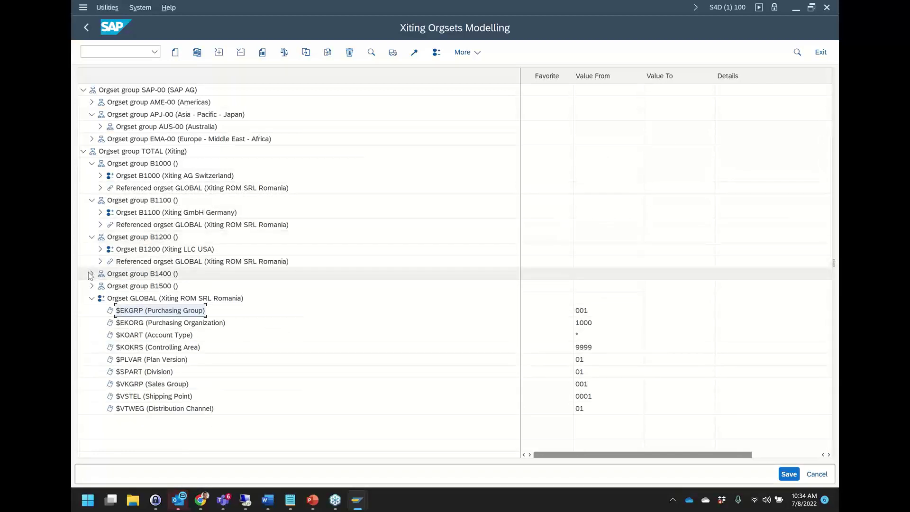
left_click(91, 274)
left_click(92, 309)
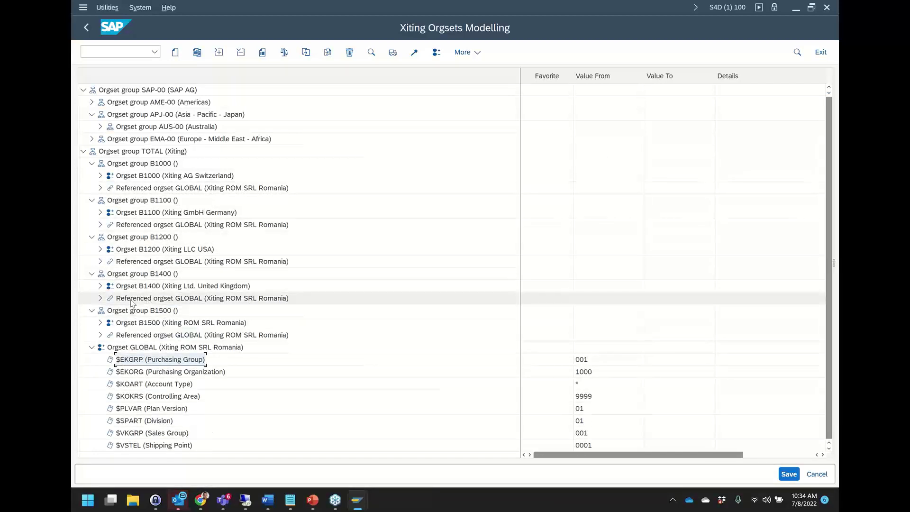
left_click(149, 301)
left_click(182, 262)
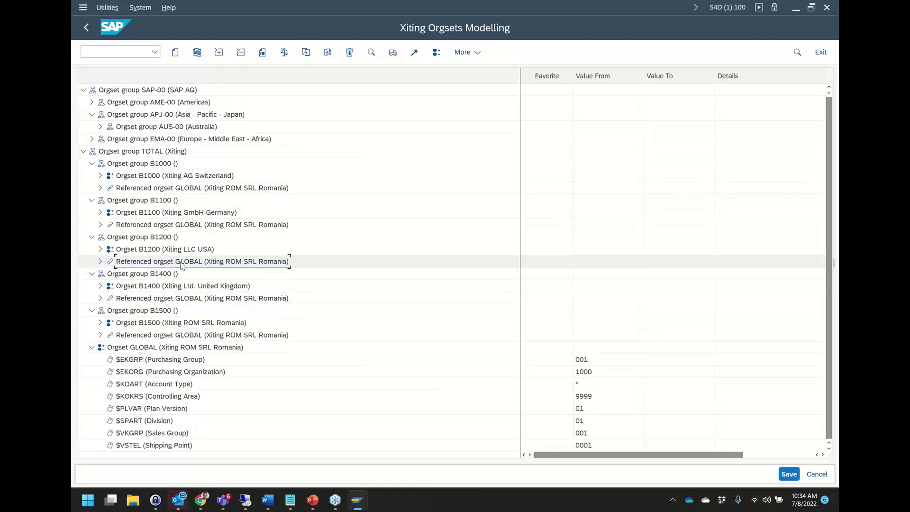
left_click(147, 239)
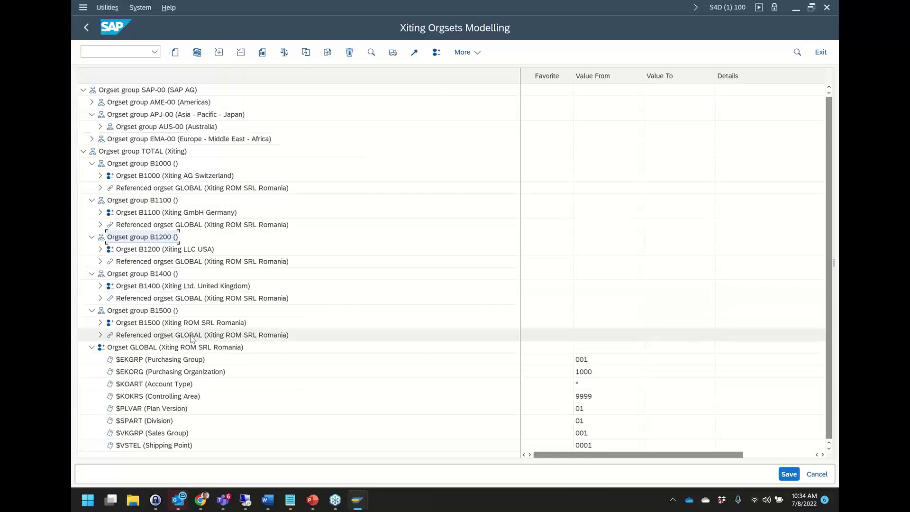
- Switch to the PowerPoint slide show to view the current slide
mouse_move(315, 505)
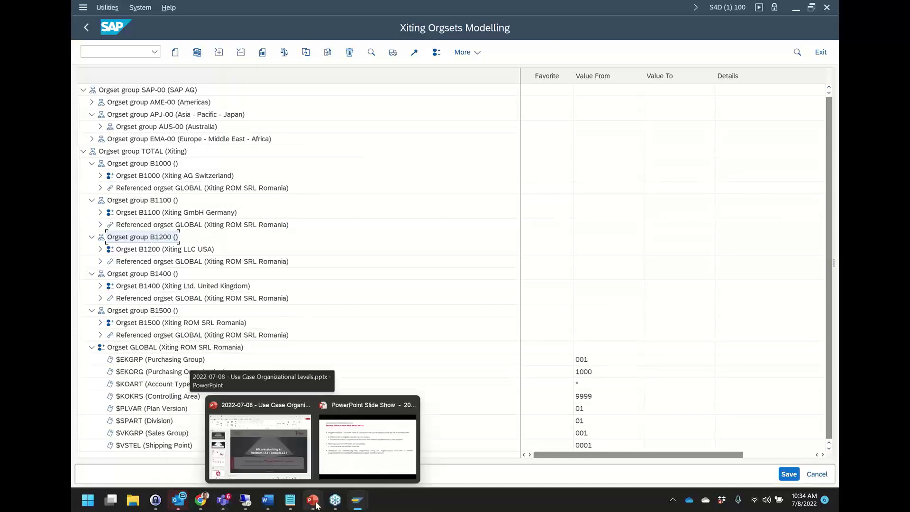
left_click(378, 461)
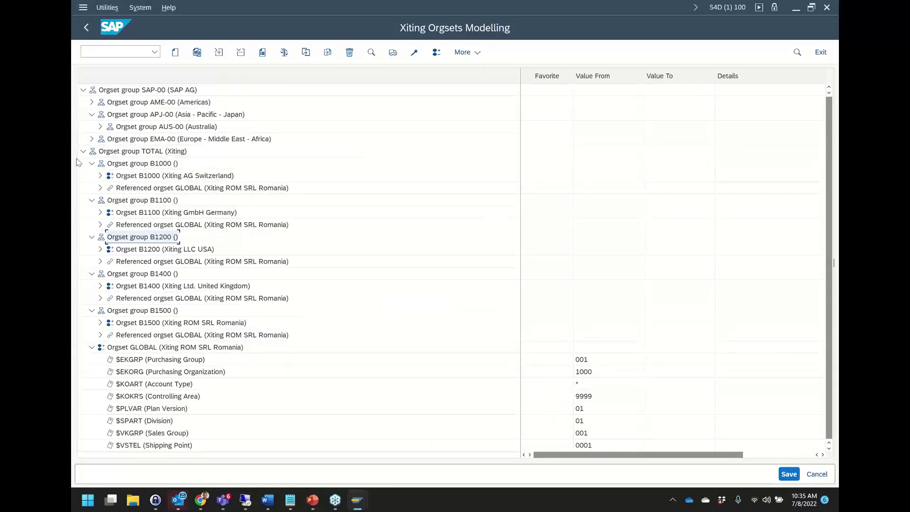
- Expand orgset group AUS-00 and orgset SYD-00 (Sydney), and add the non-org. field CLASS to that orgset
left_click(100, 127)
double_click(186, 155)
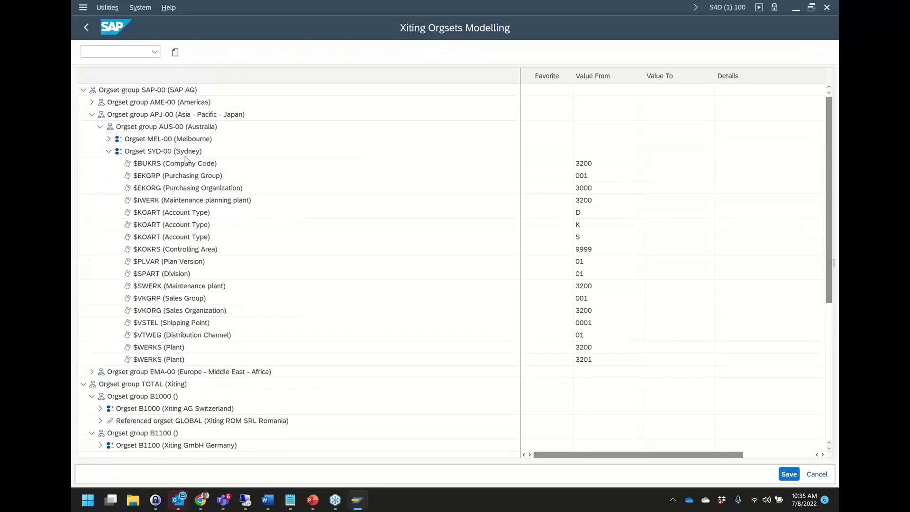
right_click(186, 154)
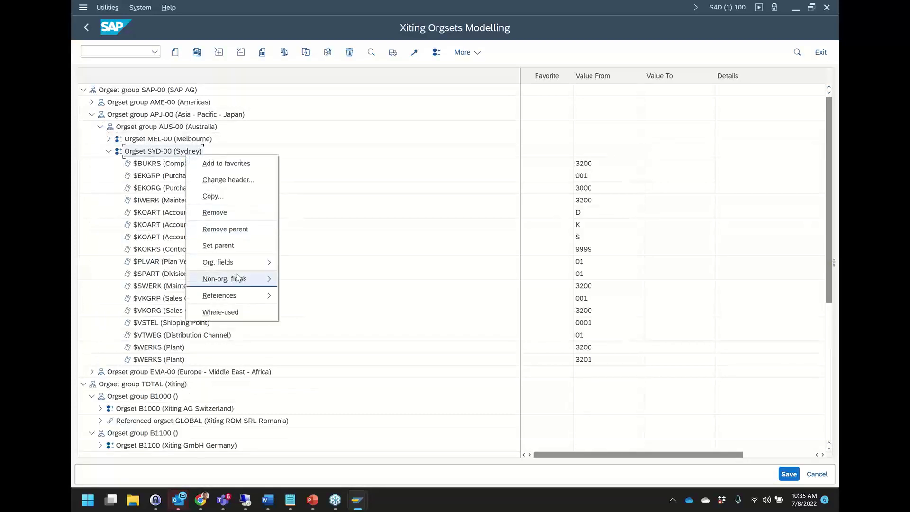
mouse_move(244, 266)
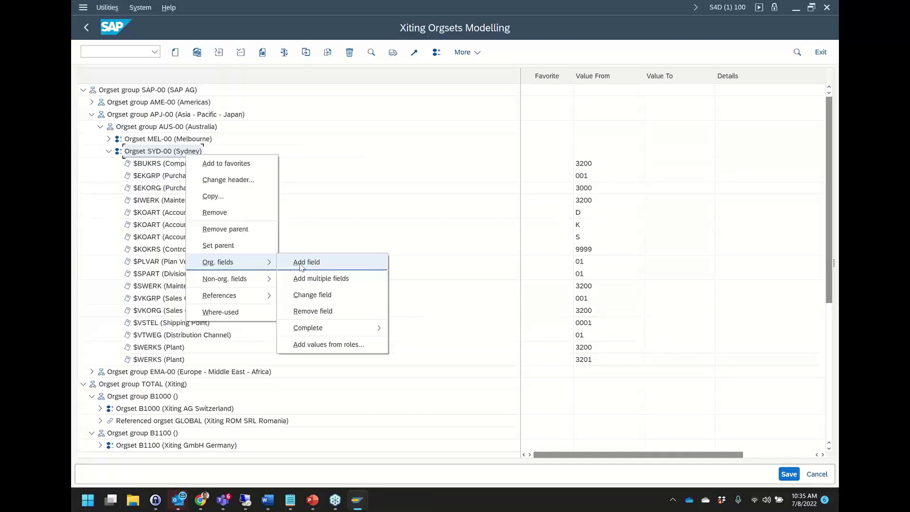
mouse_move(257, 281)
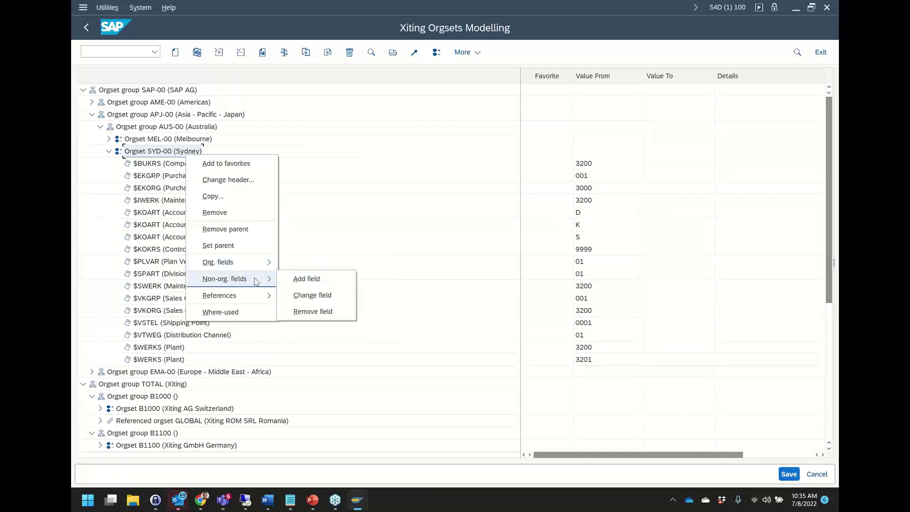
left_click(299, 279)
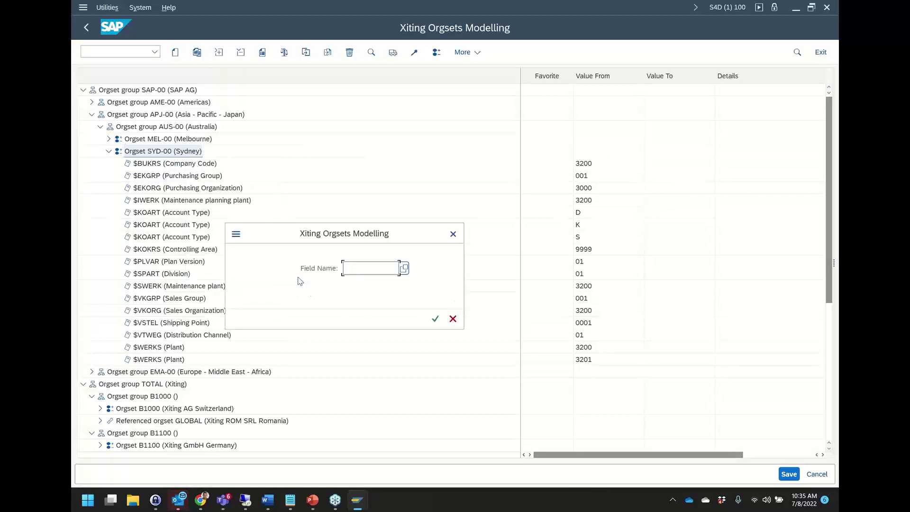
type("CLASS")
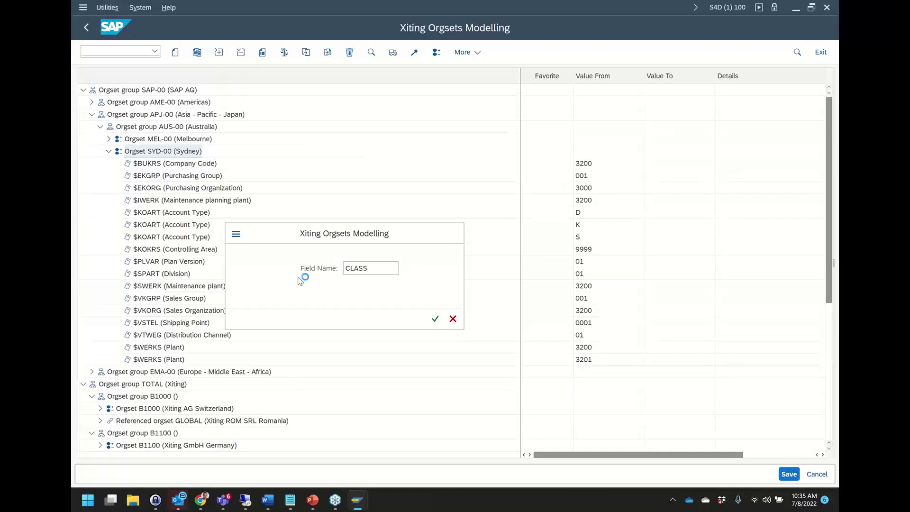
key("Return")
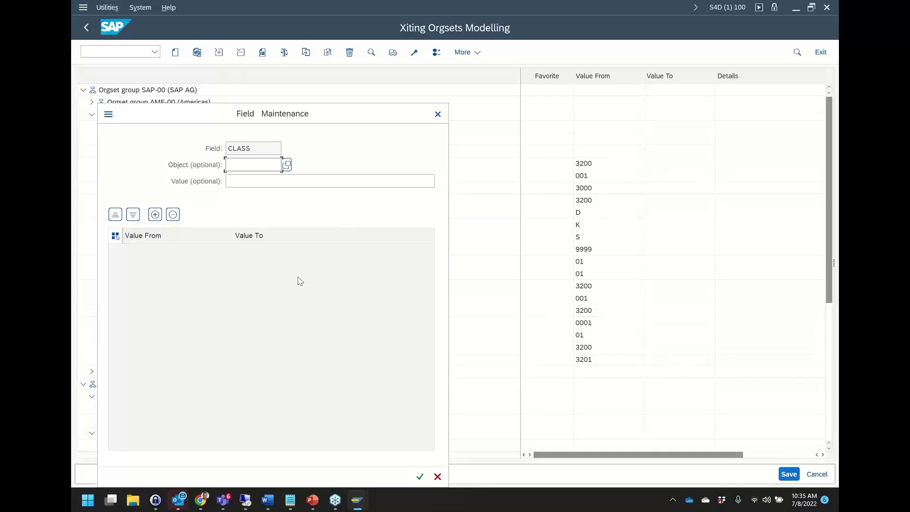
- Move the Field Maintenance dialog clear of the orgset tree and set the optional object to S_USER_GRP
double_click(261, 148)
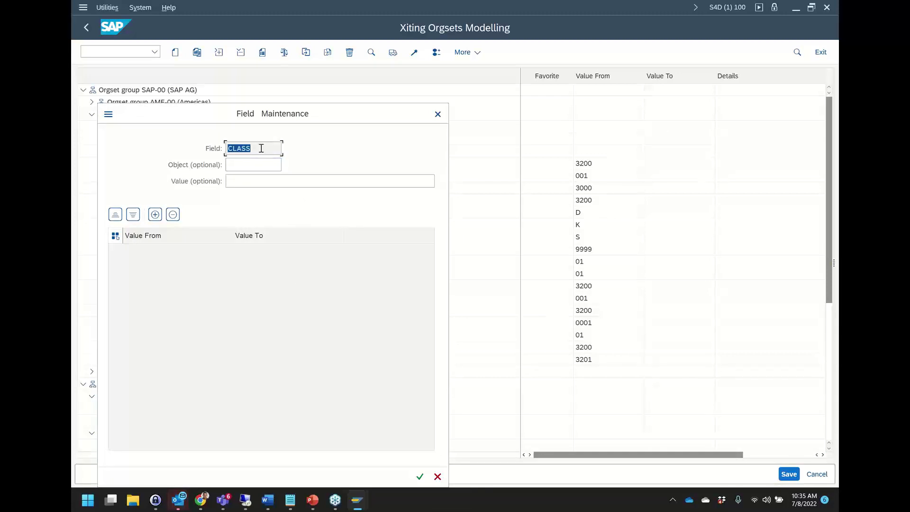
left_click(261, 149)
left_click_drag(279, 115, 536, 88)
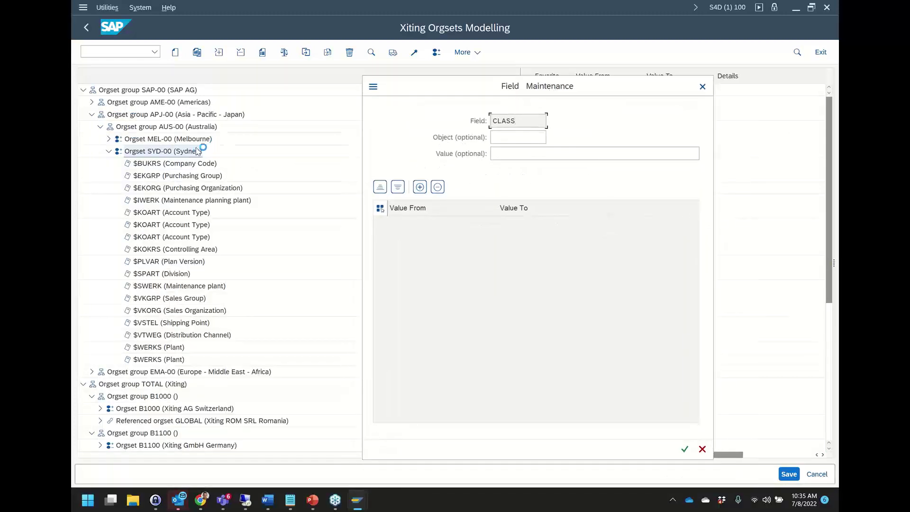
left_click(523, 137)
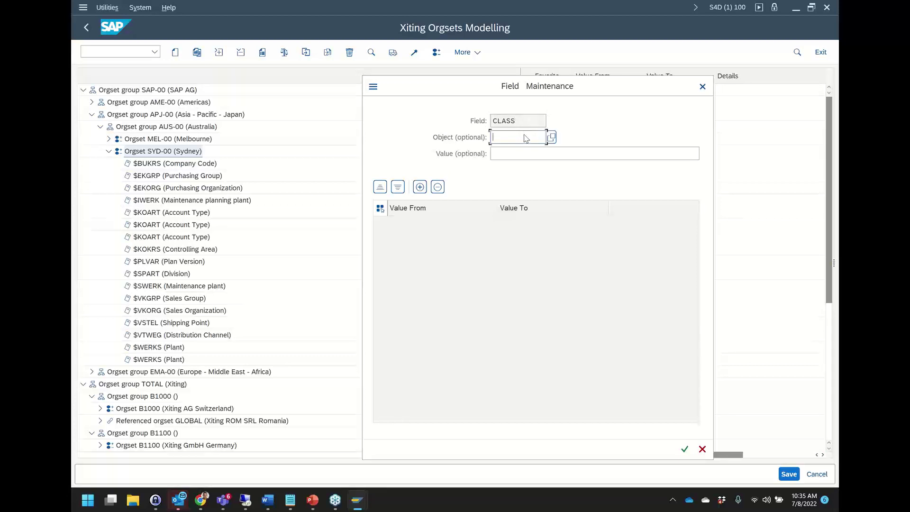
type("S_USER")
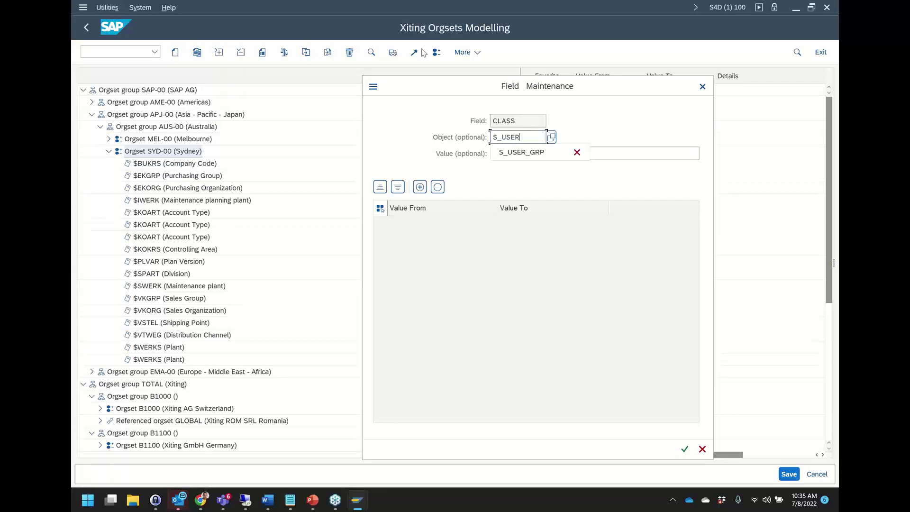
type("_GRP")
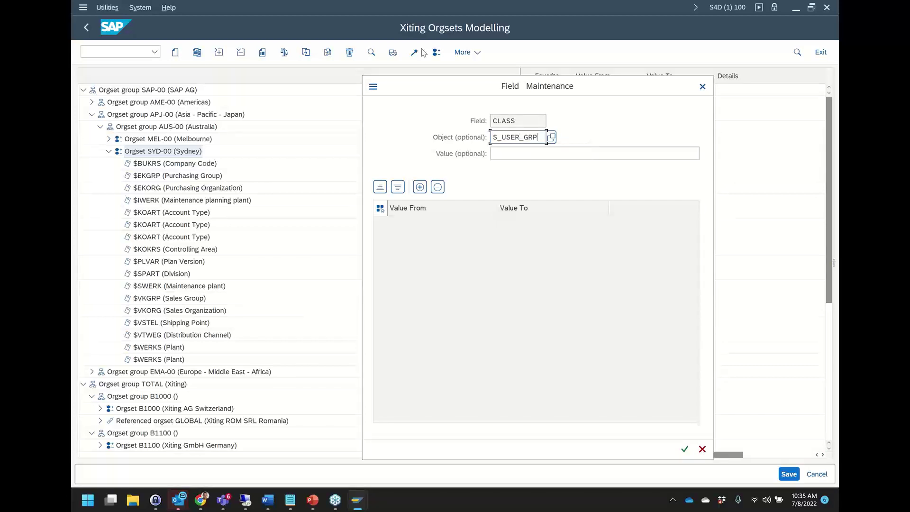
- Add a value row for field CLASS with SYDNEY as the from value
left_click(419, 188)
left_click(426, 224)
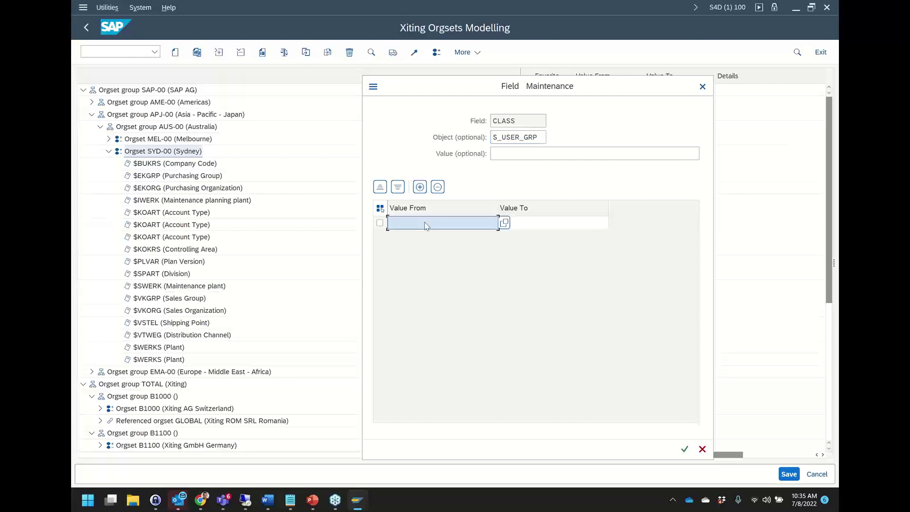
type("SYDNE")
key("BackSpace")
key("BackSpace")
type("Y")
left_click_drag(523, 120, 479, 124)
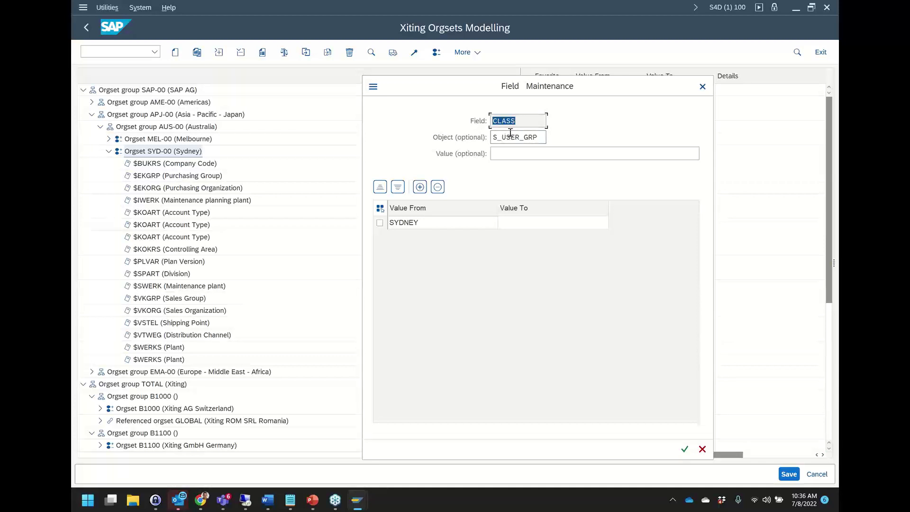
- Review object S_USER_GRP in the Field Maintenance dialog for CLASS and discard the field entry
left_click(538, 138)
left_click_drag(538, 138, 492, 140)
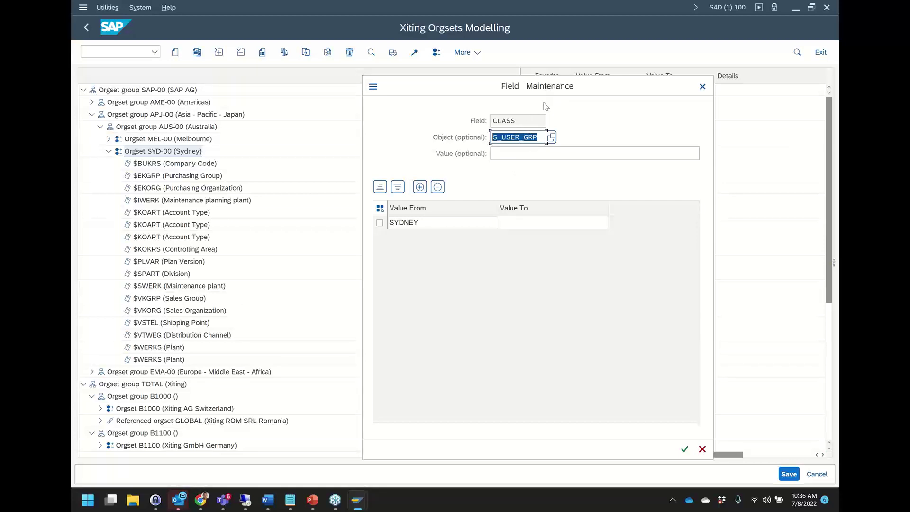
left_click(702, 449)
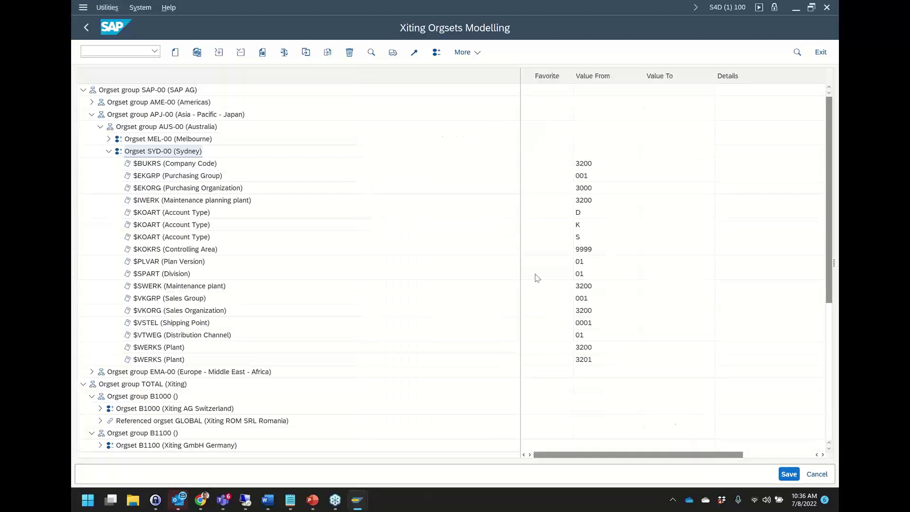
- Switch to the PowerPoint slide on what's new with XAMS SP17 and return to the SAP orgset modelling
key("alt+Tab")
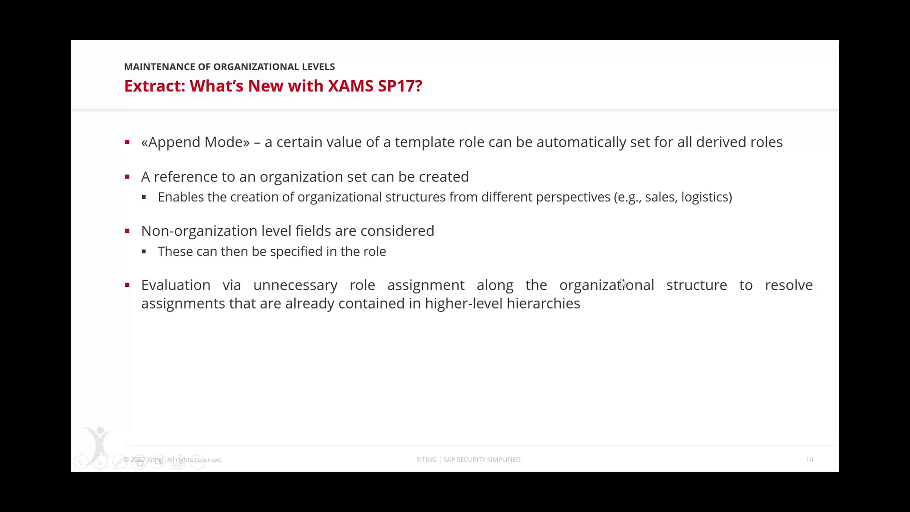
key("alt+Tab")
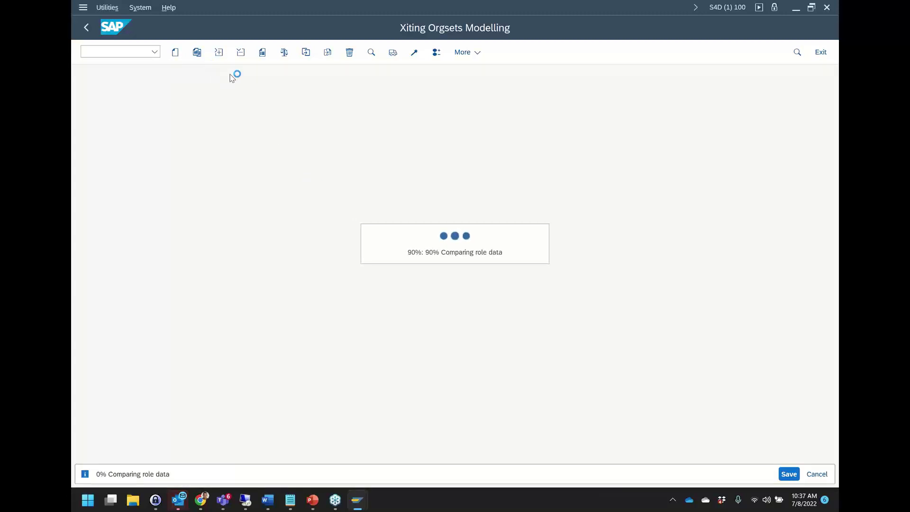
- Run transaction /n/xiting/all and show the tools for orgset replication
left_click(155, 51)
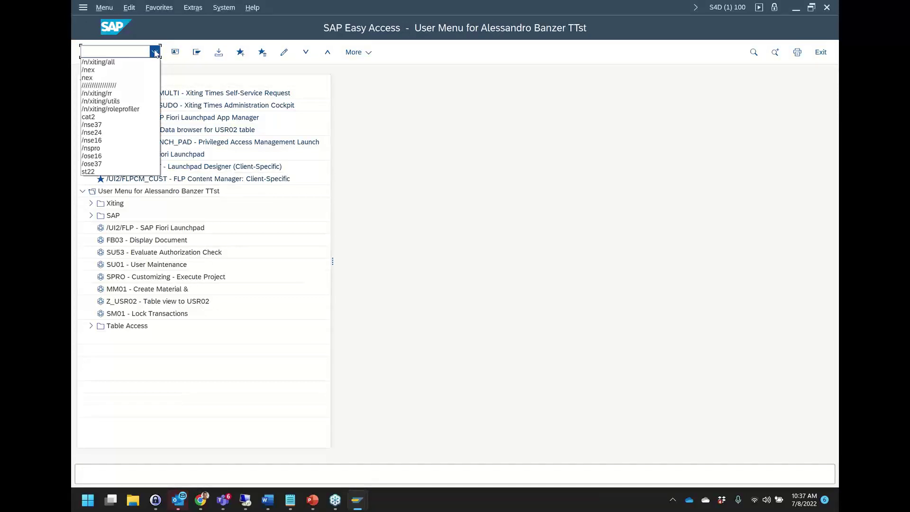
left_click(109, 62)
key("Return")
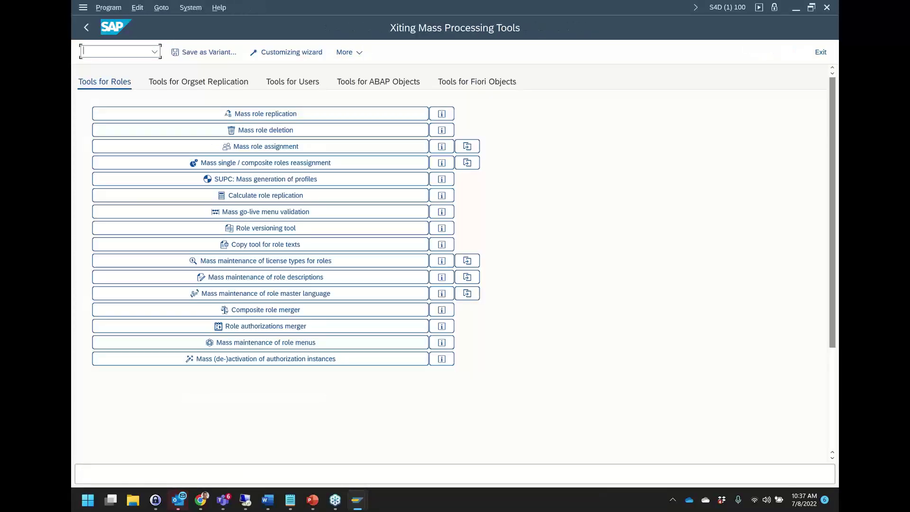
left_click(182, 84)
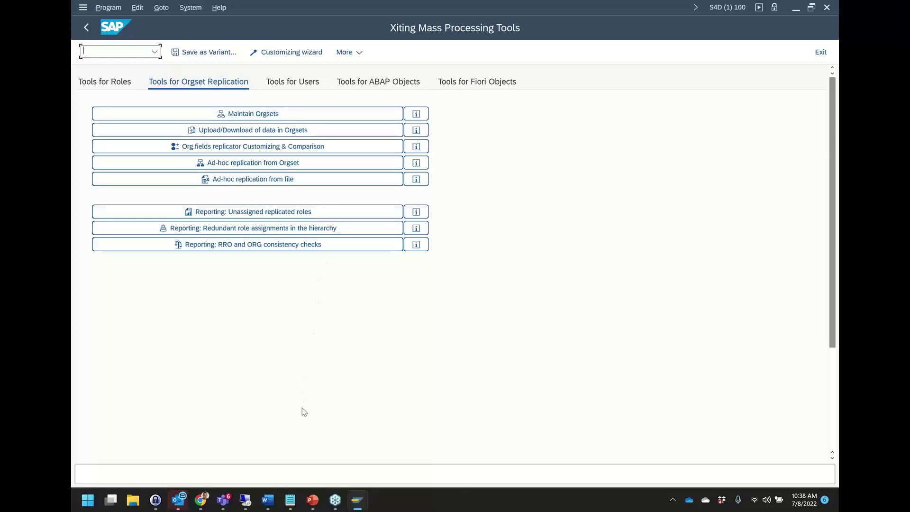
- Revisit the XAMS SP17 slide in PowerPoint and return to Xiting Mass Processing Tools in SAP
key("alt+Tab")
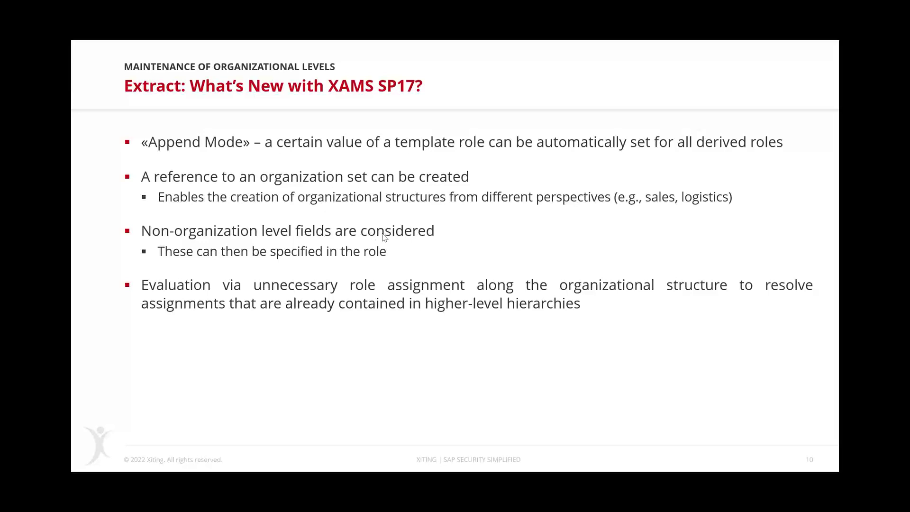
key("alt+Tab")
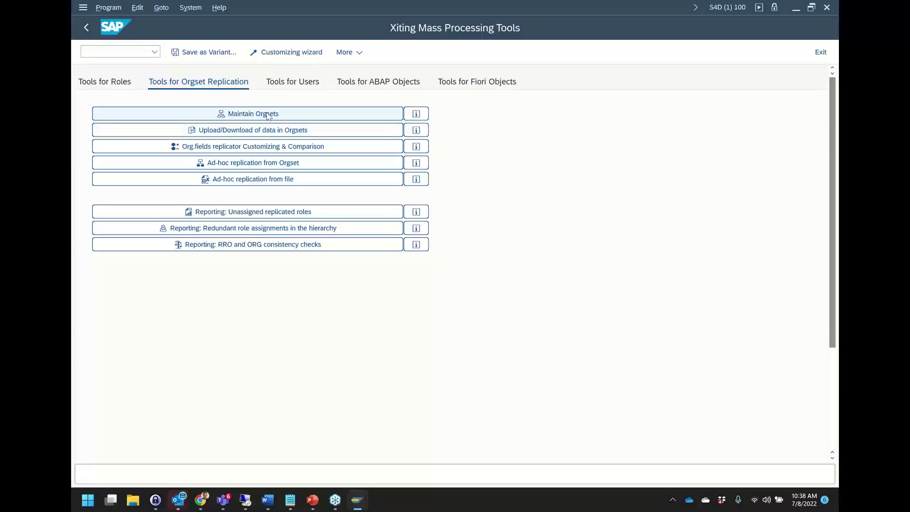
- Open the role replicator from orgset maintenance and expand template role ZSAP_CO_S_MASTER_KEYUSER with its status and synchronization columns in view
left_click(268, 115)
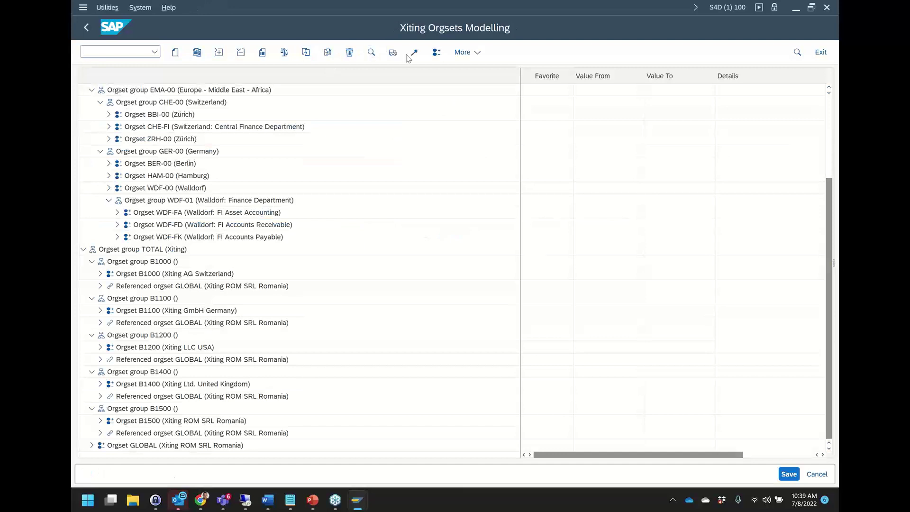
left_click(436, 52)
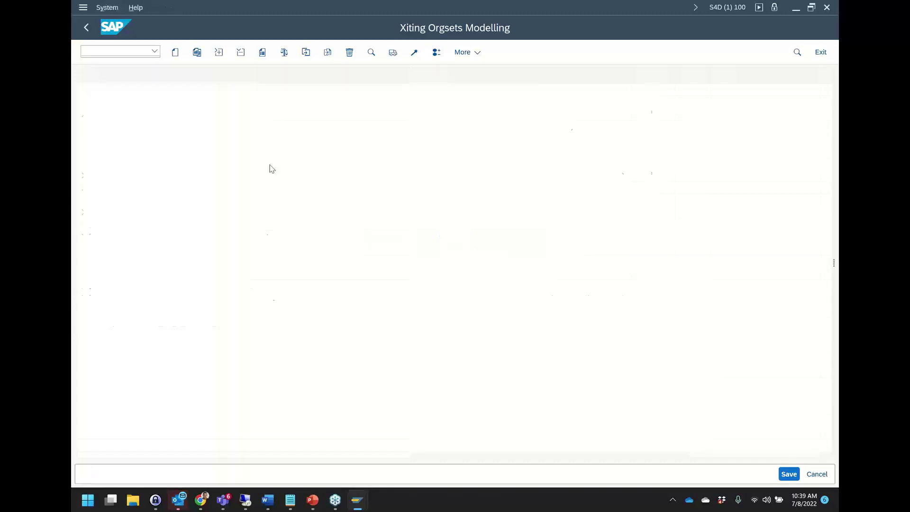
left_click(83, 90)
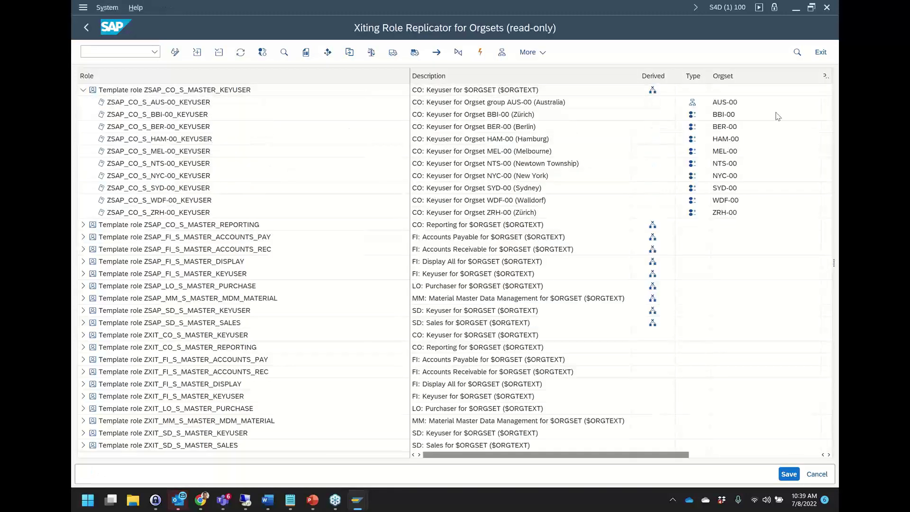
left_click_drag(408, 72, 264, 88)
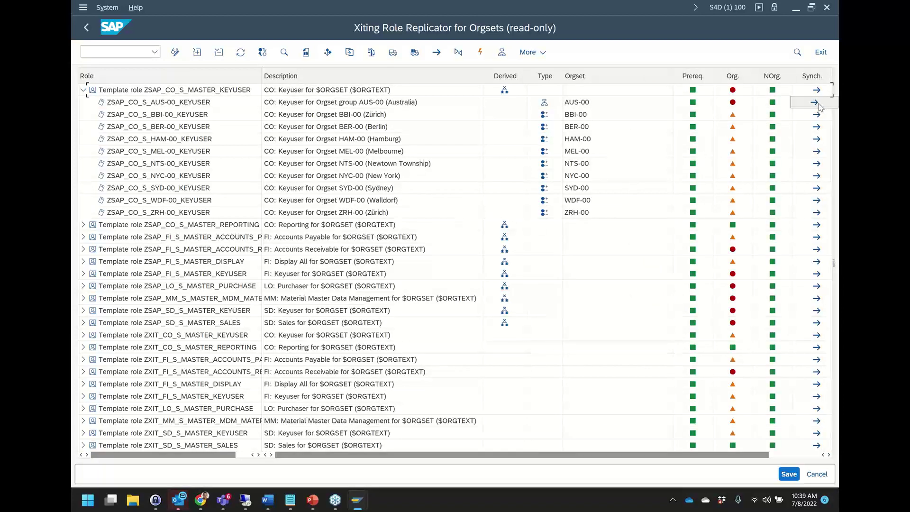
- Replicate role ZSAP_CO_S_AUS-00_KEYUSER, writing it automatically into transport request S4DK900493, and close the replication log
left_click(816, 103)
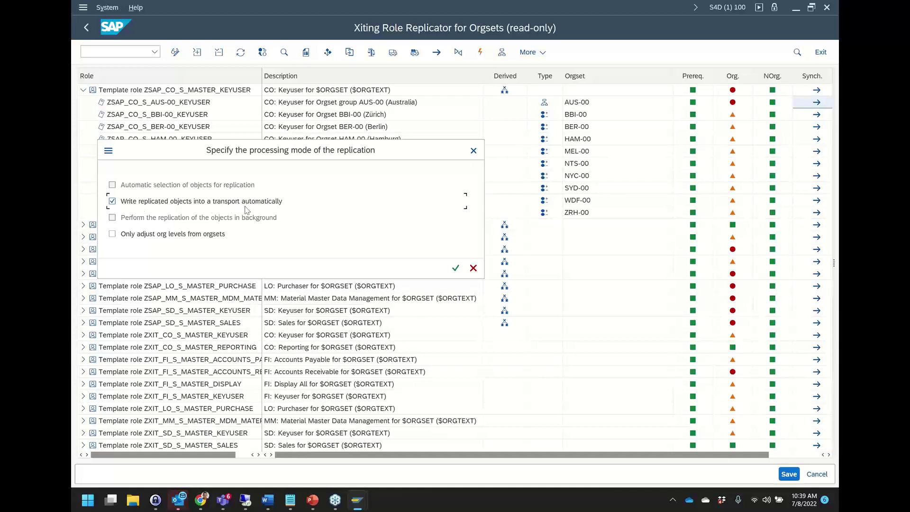
left_click(455, 268)
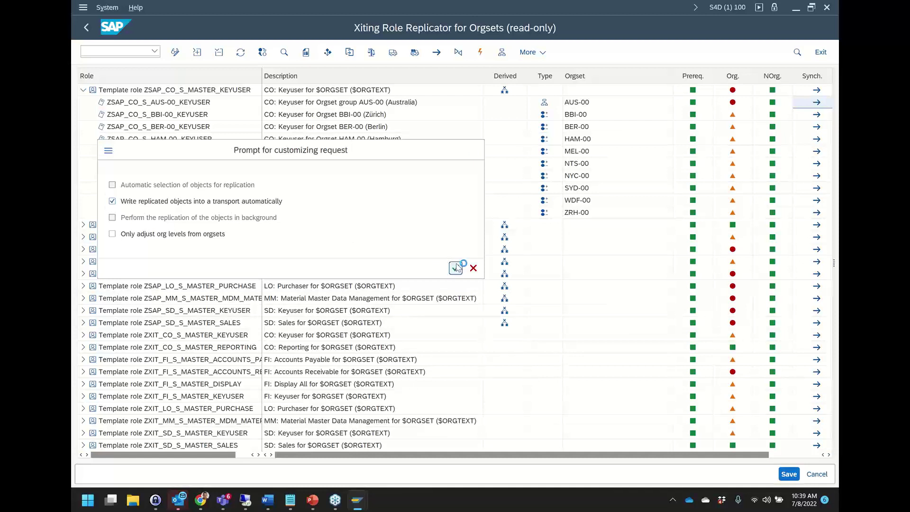
left_click_drag(232, 113, 279, 140)
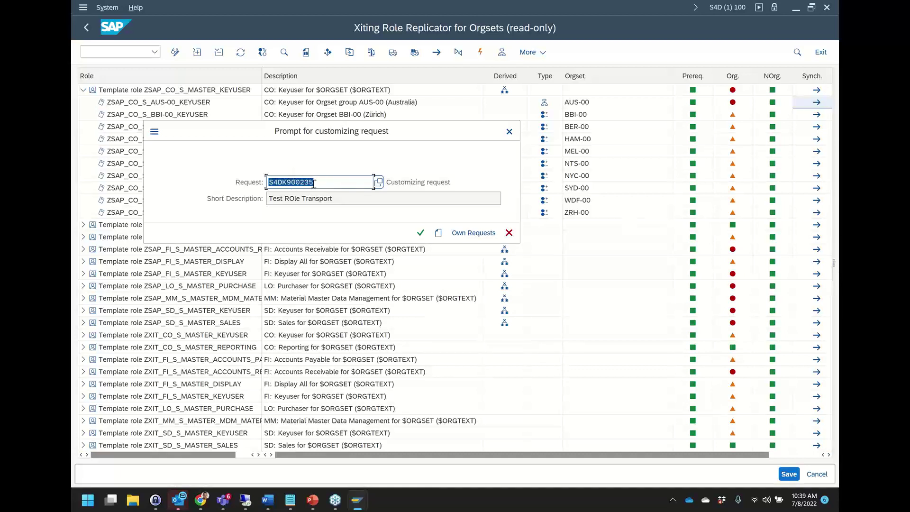
left_click(420, 233)
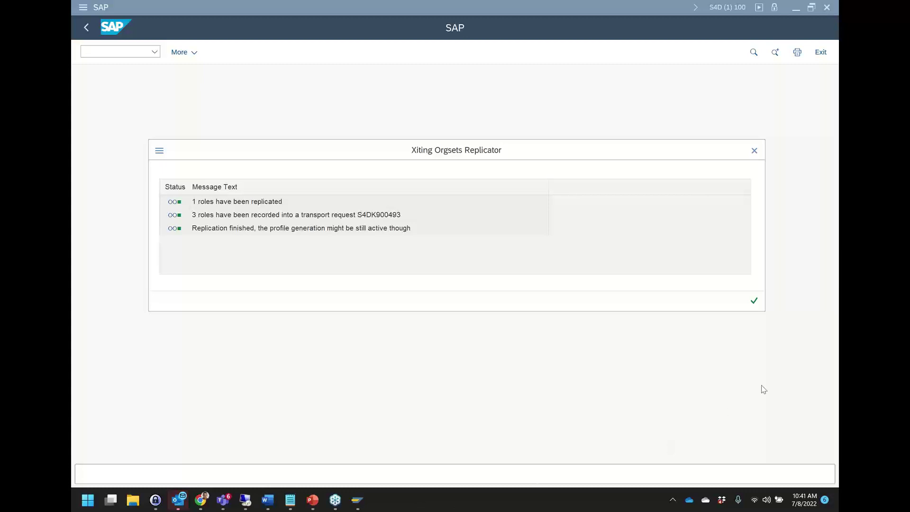
left_click(753, 302)
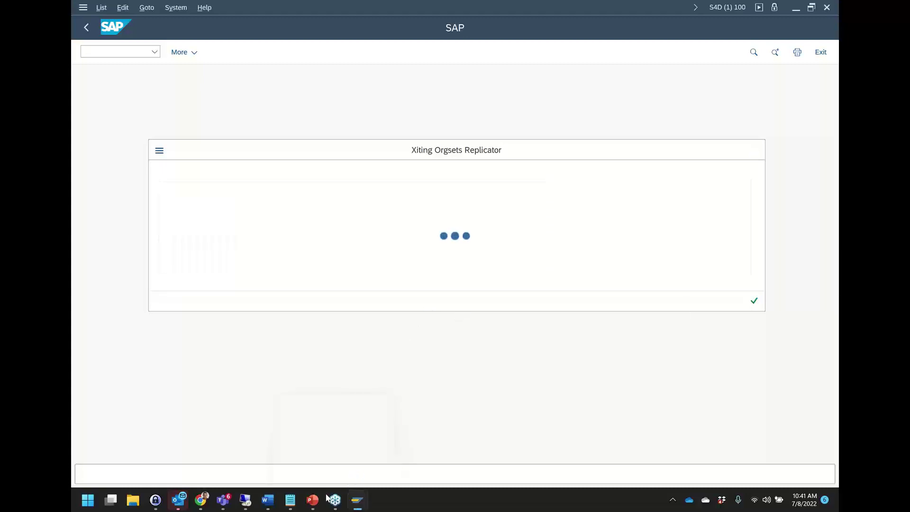